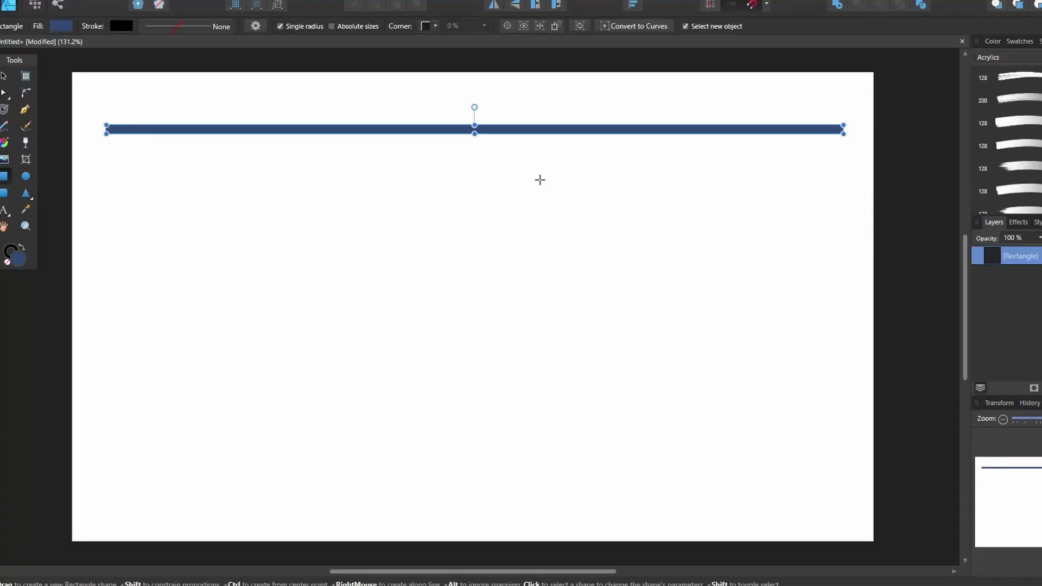
Add a deeper beam rectangle, a thin cap, and a narrowed tall pillar under the beam's left end.
{"action": "left_click_drag", "start_coordinate": [114, 161], "coordinate": [835, 134]}
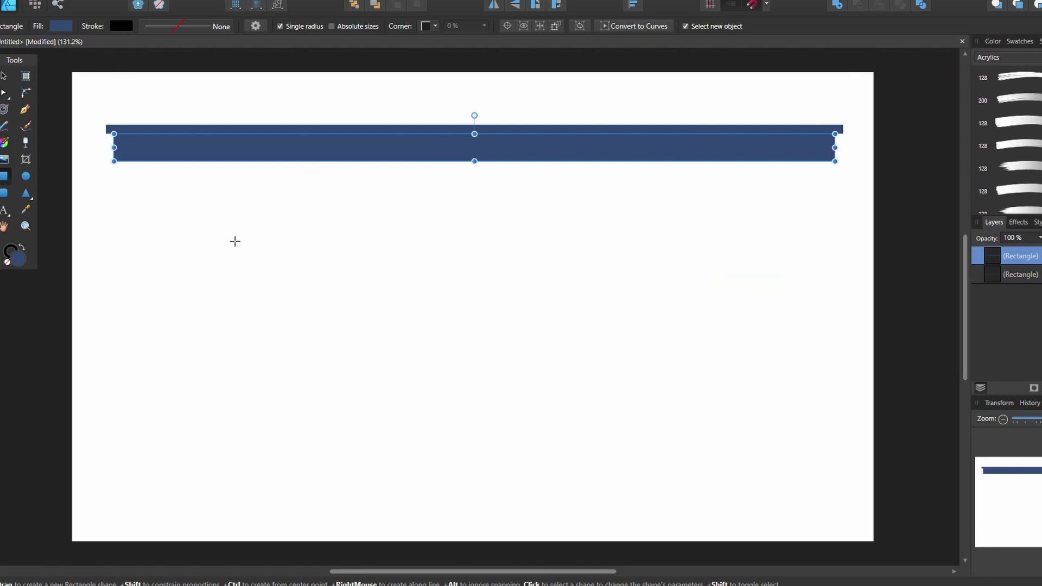
{"action": "left_click_drag", "start_coordinate": [113, 169], "coordinate": [140, 171]}
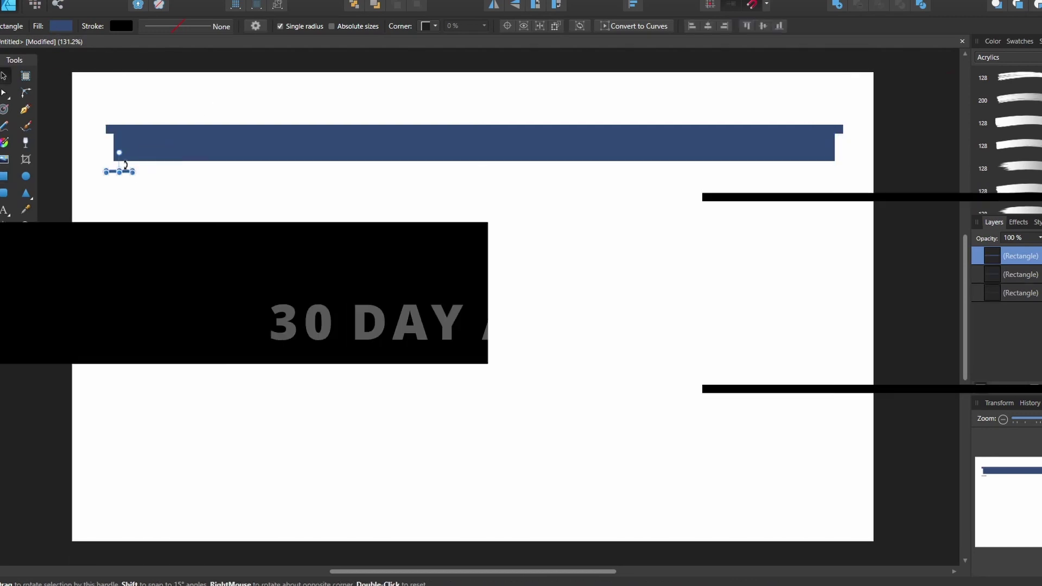
{"action": "key", "text": "m"}
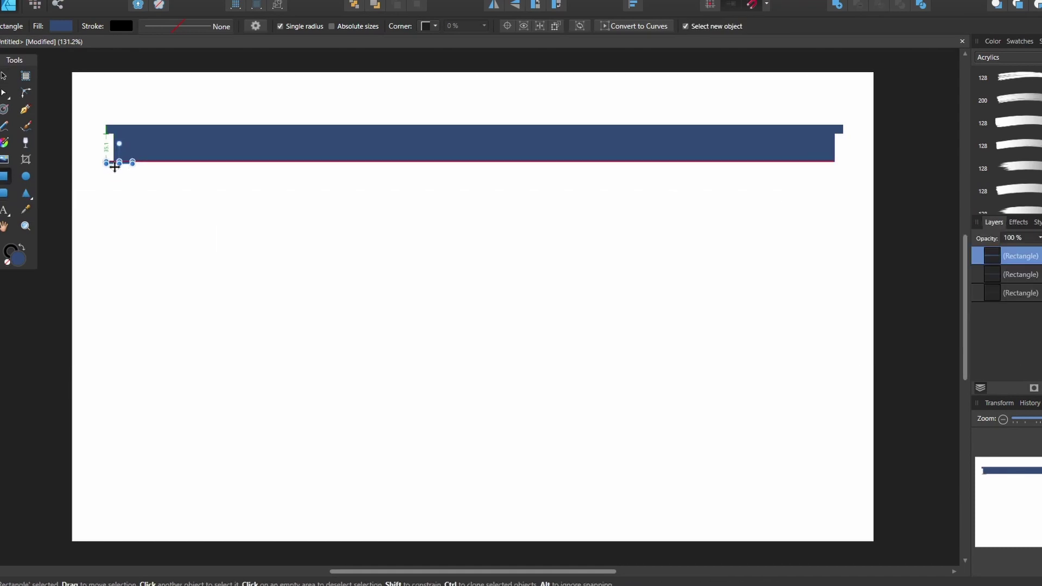
{"action": "left_click_drag", "start_coordinate": [127, 180], "coordinate": [154, 455]}
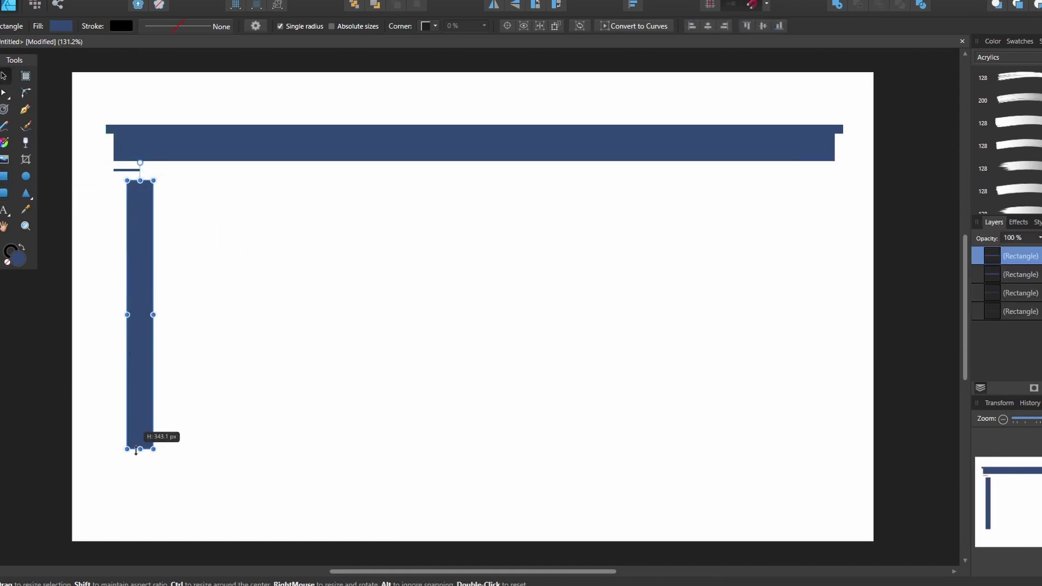
{"action": "left_click_drag", "start_coordinate": [153, 317], "coordinate": [121, 300]}
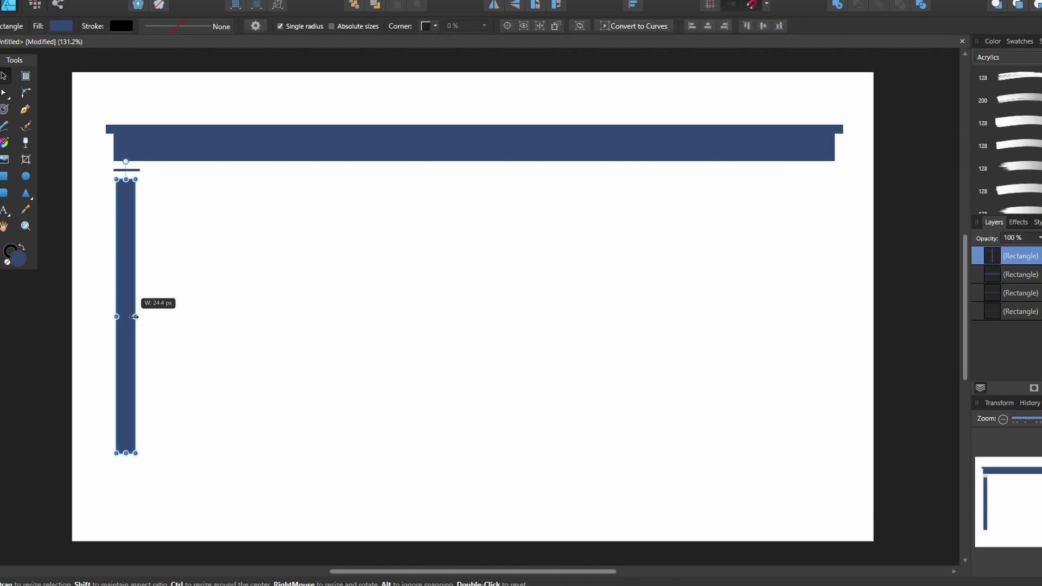
{"action": "left_click", "coordinate": [127, 170]}
Add a base at the left pillar's bottom and group the pillar pieces.
{"action": "key", "text": "ctrl+j"}
{"action": "left_click_drag", "start_coordinate": [127, 170], "coordinate": [128, 463]}
{"action": "left_click", "coordinate": [1020, 293], "text": "shift"}
{"action": "key", "text": "ctrl+g"}
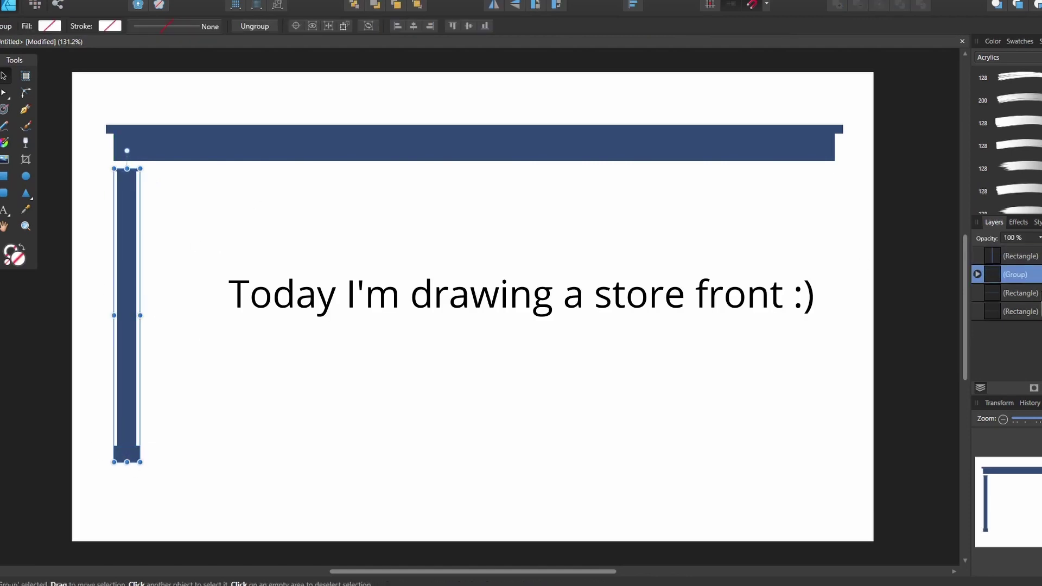
Place a copy of the pillar group under the beam's right end.
{"action": "left_click_drag", "start_coordinate": [127, 298], "coordinate": [194, 298]}
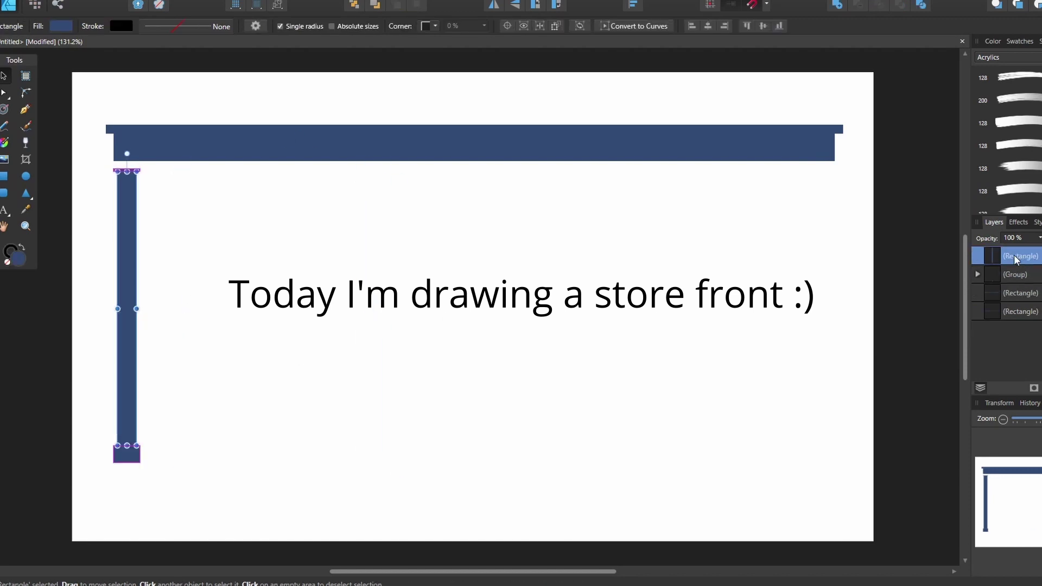
{"action": "left_click", "coordinate": [123, 285]}
{"action": "left_click_drag", "start_coordinate": [121, 285], "coordinate": [820, 299]}
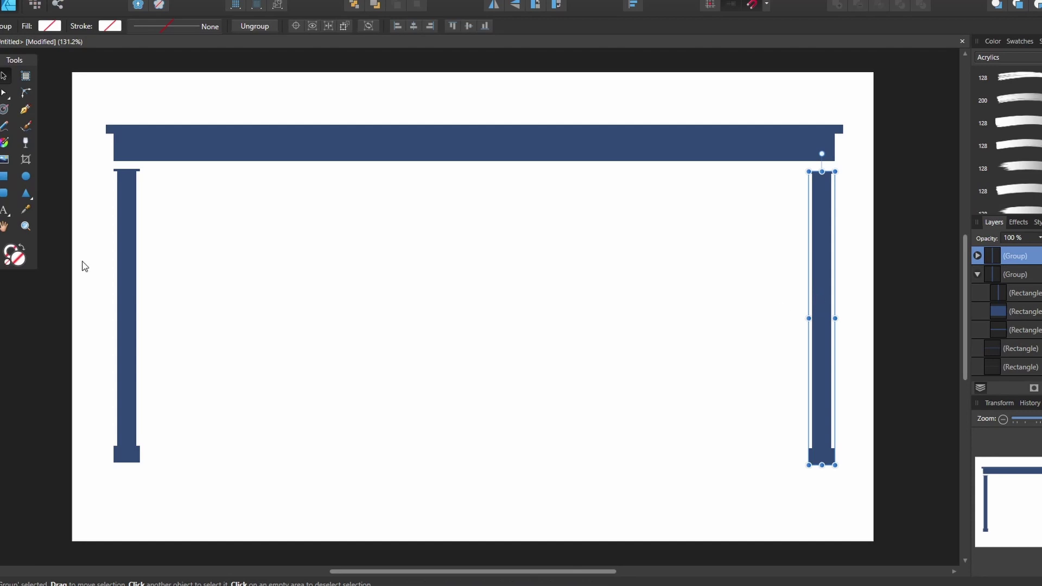
{"action": "left_click", "coordinate": [4, 176]}
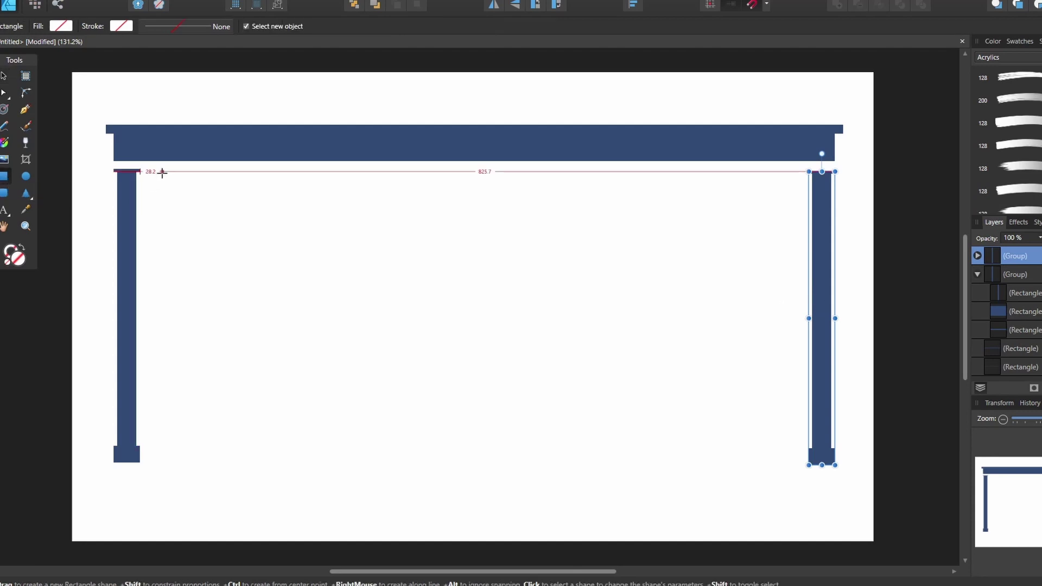
{"action": "left_click", "coordinate": [180, 26]}
{"action": "left_click", "coordinate": [295, 143]}
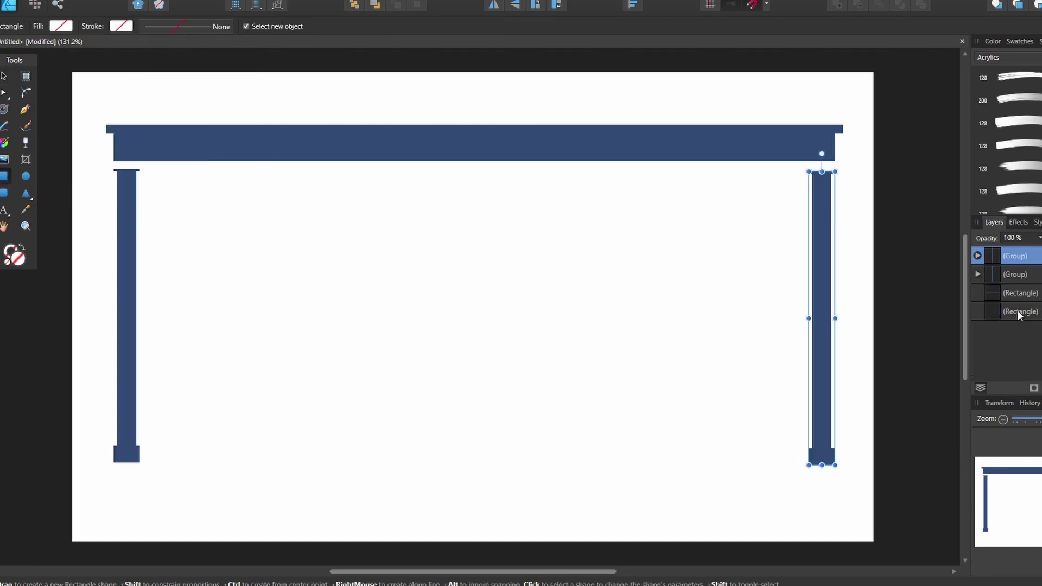
Draw a 2.5 pt outlined transom rectangle and a narrow 2 pt door jamb below it.
{"action": "left_click_drag", "start_coordinate": [165, 166], "coordinate": [293, 234]}
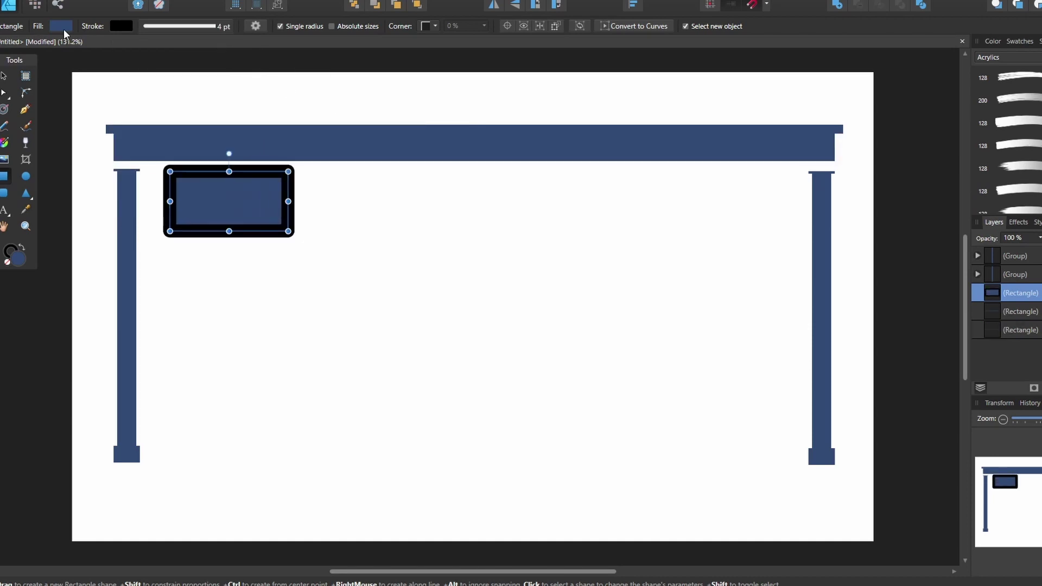
{"action": "left_click", "coordinate": [179, 26]}
{"action": "left_click_drag", "start_coordinate": [212, 67], "coordinate": [250, 86]}
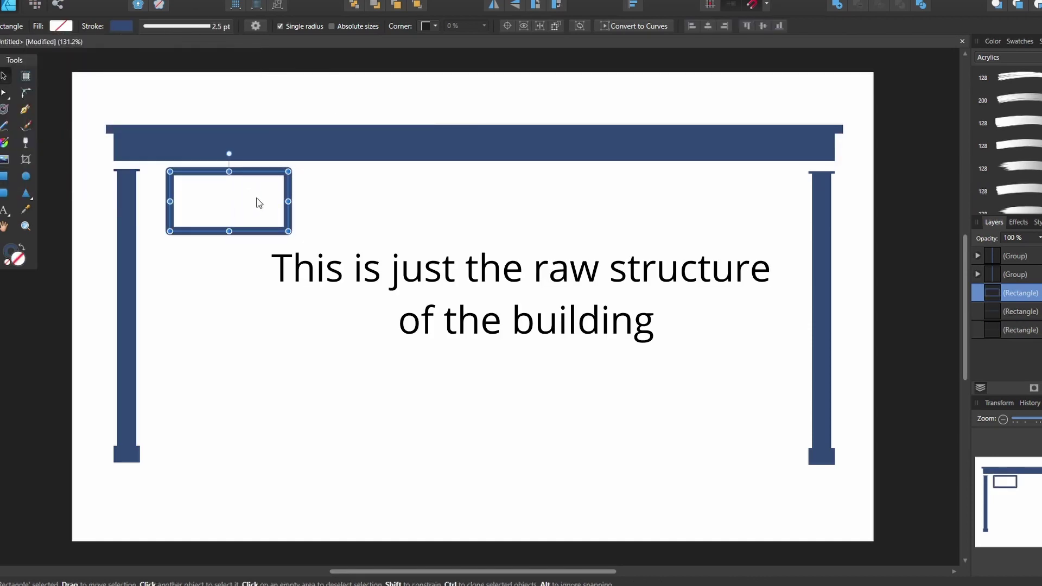
{"action": "mouse_move", "coordinate": [241, 195]}
{"action": "left_mouse_down"}
{"action": "mouse_move", "coordinate": [255, 267]}
{"action": "mouse_move", "coordinate": [193, 290]}
{"action": "mouse_move", "coordinate": [181, 423]}
{"action": "left_mouse_up"}
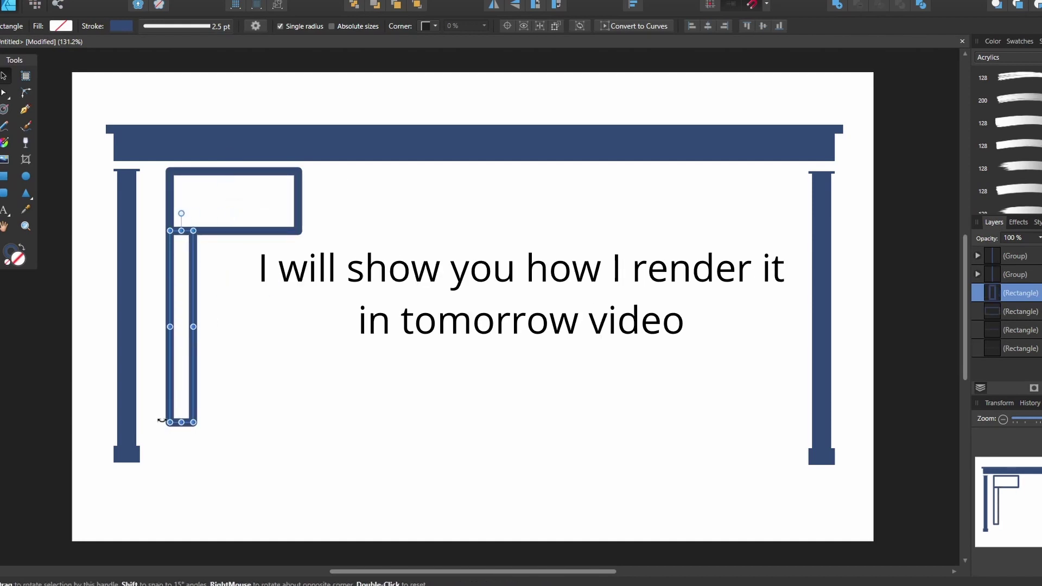
{"action": "left_click", "coordinate": [179, 26]}
{"action": "left_click_drag", "start_coordinate": [217, 68], "coordinate": [209, 68]}
Duplicate the jamb into a door panel and skew a curve copy so the door swings open.
{"action": "key", "text": "ctrl+j"}
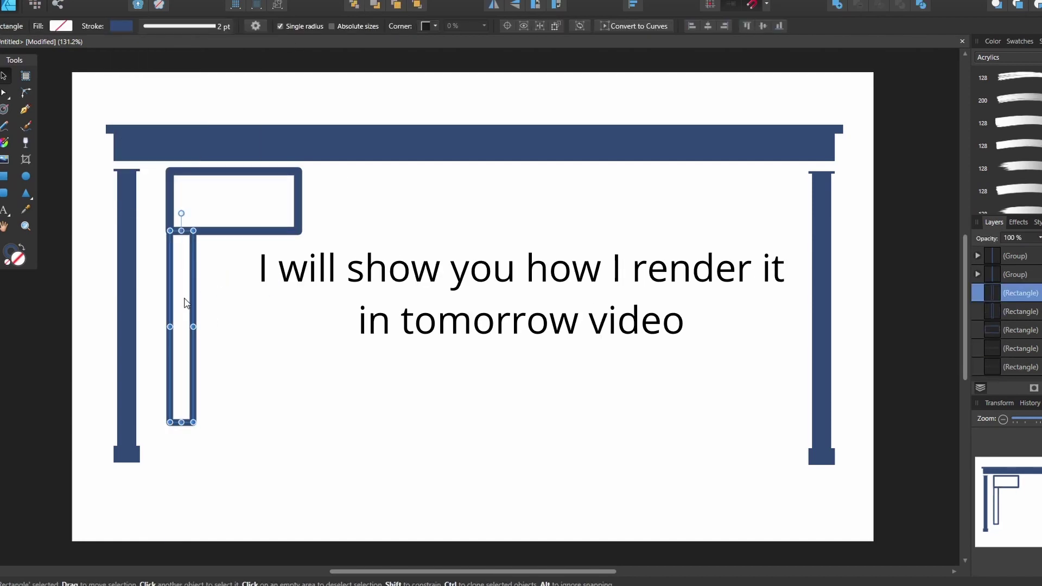
{"action": "left_click_drag", "start_coordinate": [186, 303], "coordinate": [209, 302]}
{"action": "left_click_drag", "start_coordinate": [216, 326], "coordinate": [298, 327]}
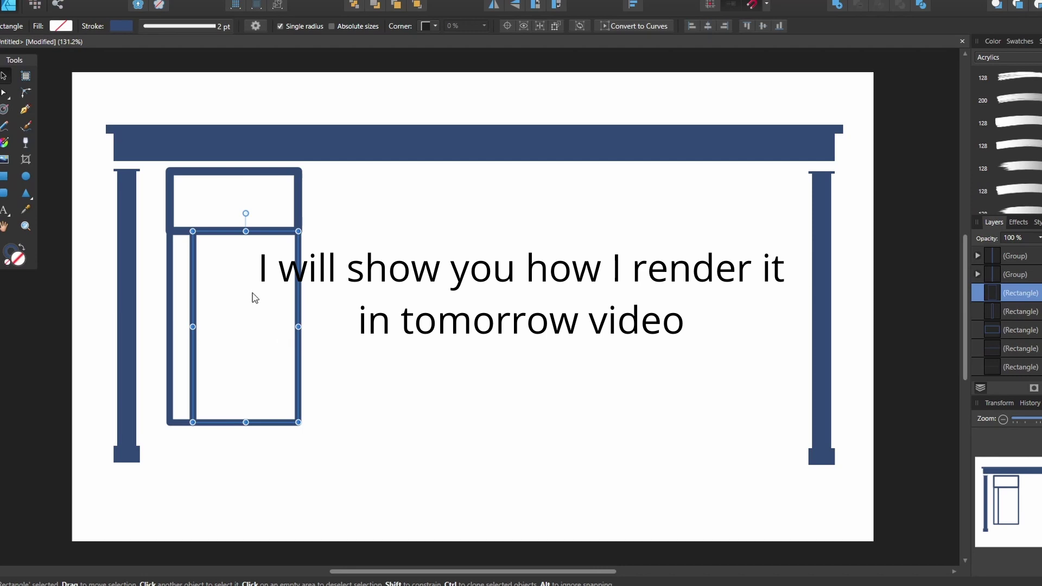
{"action": "key", "text": "ctrl+j"}
{"action": "left_click_drag", "start_coordinate": [298, 326], "coordinate": [144, 326]}
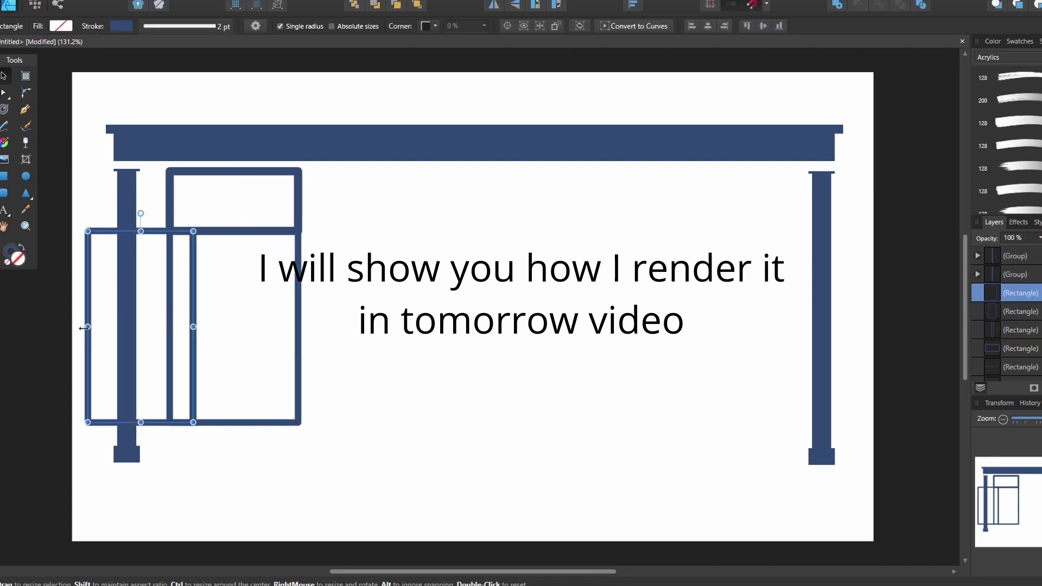
{"action": "key", "text": "ctrl+Return"}
{"action": "left_click_drag", "start_coordinate": [144, 422], "coordinate": [143, 438]}
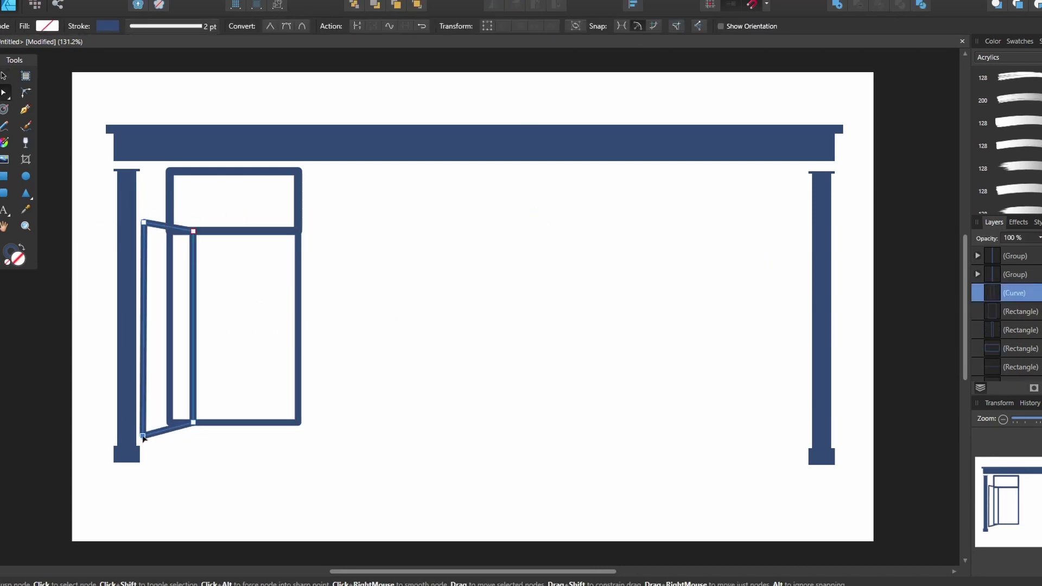
Add 3 pt slanted rails across the open door's top and bottom.
{"action": "key", "text": "m"}
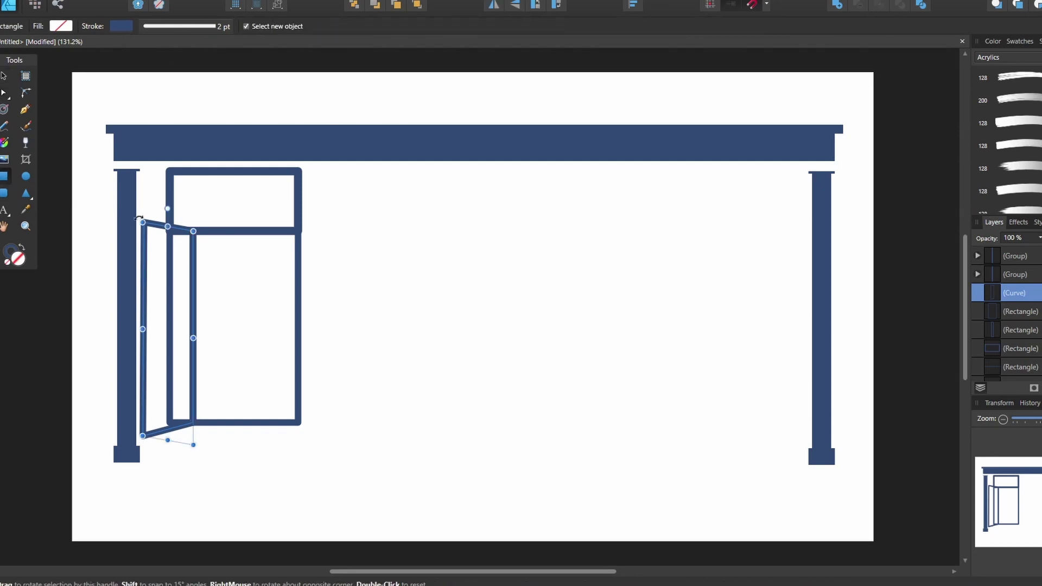
{"action": "key", "text": "ctrl+j"}
{"action": "left_click_drag", "start_coordinate": [140, 221], "coordinate": [193, 239]}
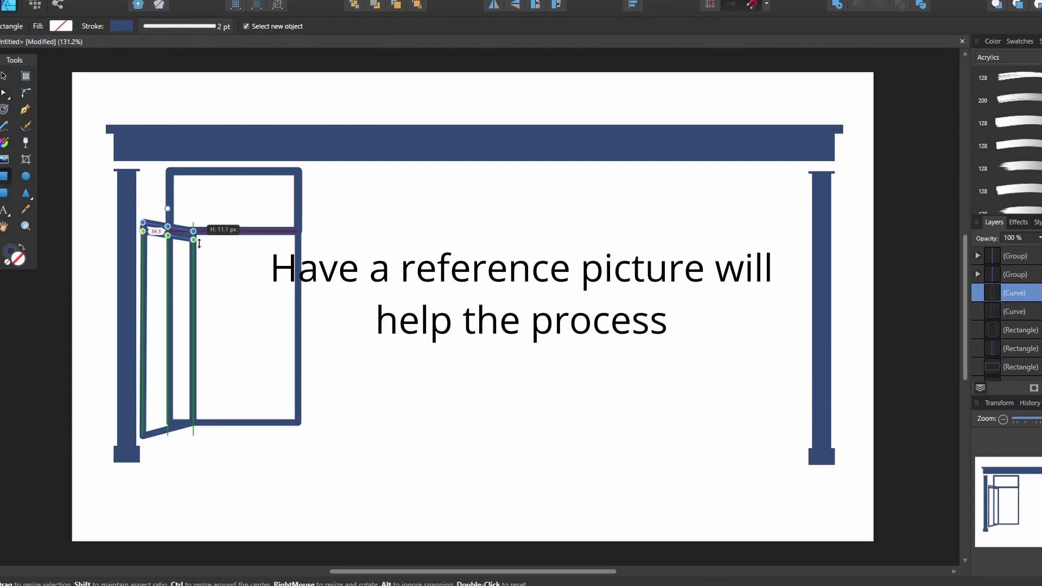
{"action": "left_click", "coordinate": [122, 26]}
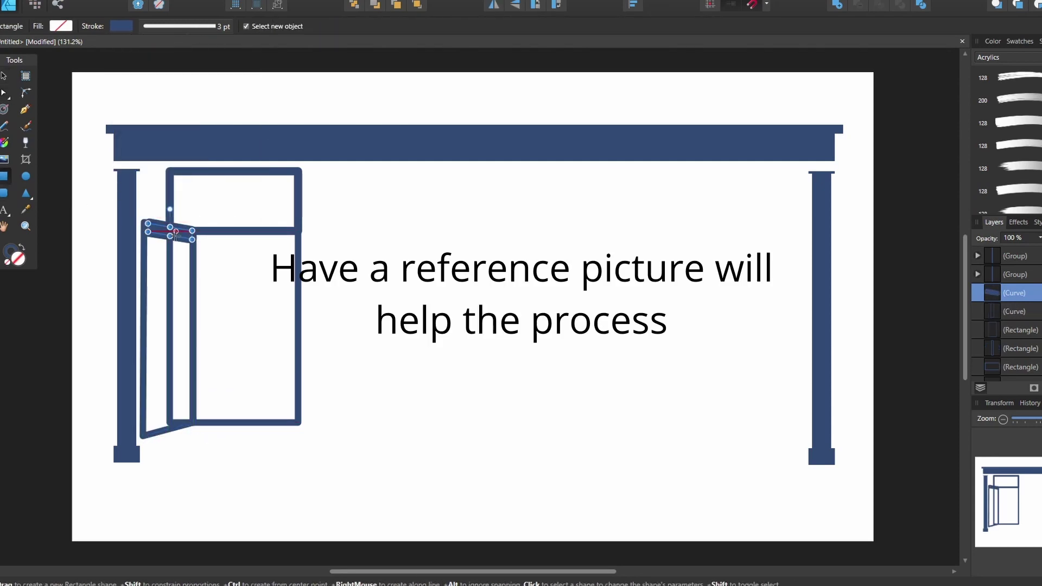
{"action": "left_click_drag", "start_coordinate": [173, 230], "coordinate": [162, 416]}
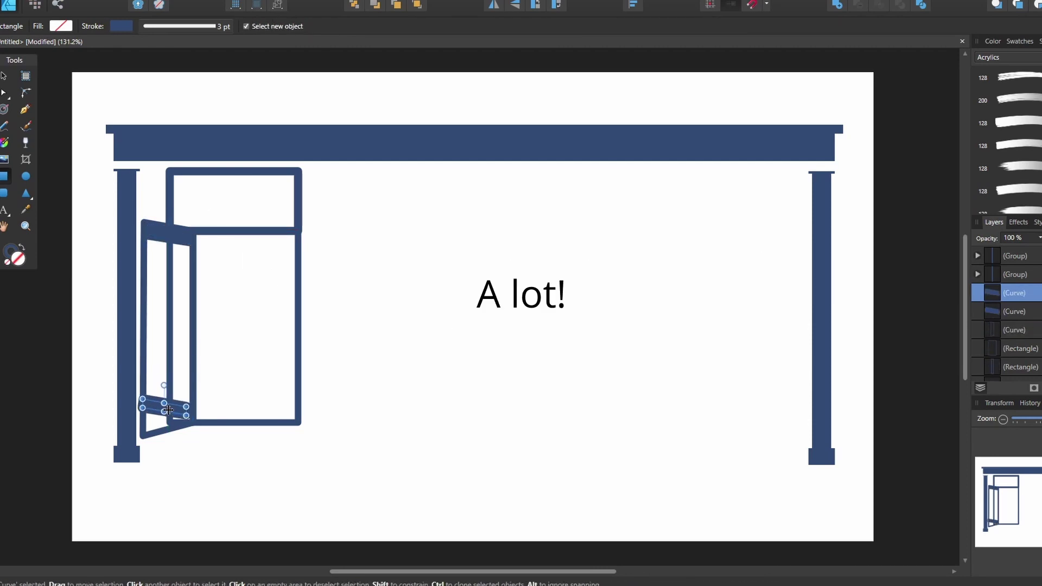
{"action": "left_click", "coordinate": [397, 443]}
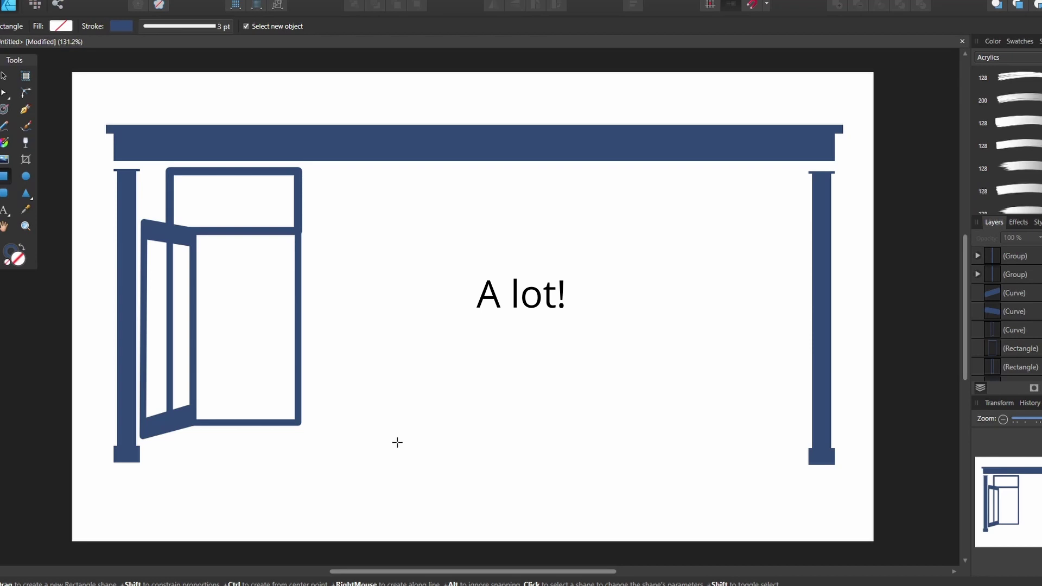
Copy the transom frame rightward and stretch it into a large window reaching the right pillar.
{"action": "left_click", "coordinate": [3, 76]}
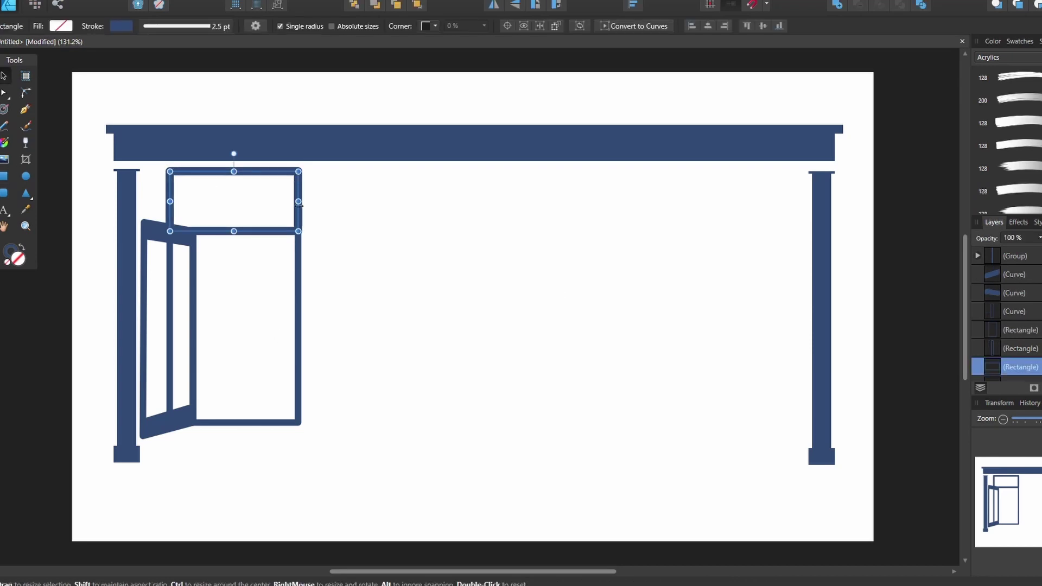
{"action": "mouse_move", "coordinate": [301, 221]}
{"action": "left_mouse_down"}
{"action": "mouse_move", "coordinate": [562, 227]}
{"action": "mouse_move", "coordinate": [580, 181]}
{"action": "mouse_move", "coordinate": [803, 193]}
{"action": "left_mouse_up"}
{"action": "left_click_drag", "start_coordinate": [452, 192], "coordinate": [305, 193]}
{"action": "left_click_drag", "start_coordinate": [554, 222], "coordinate": [580, 465]}
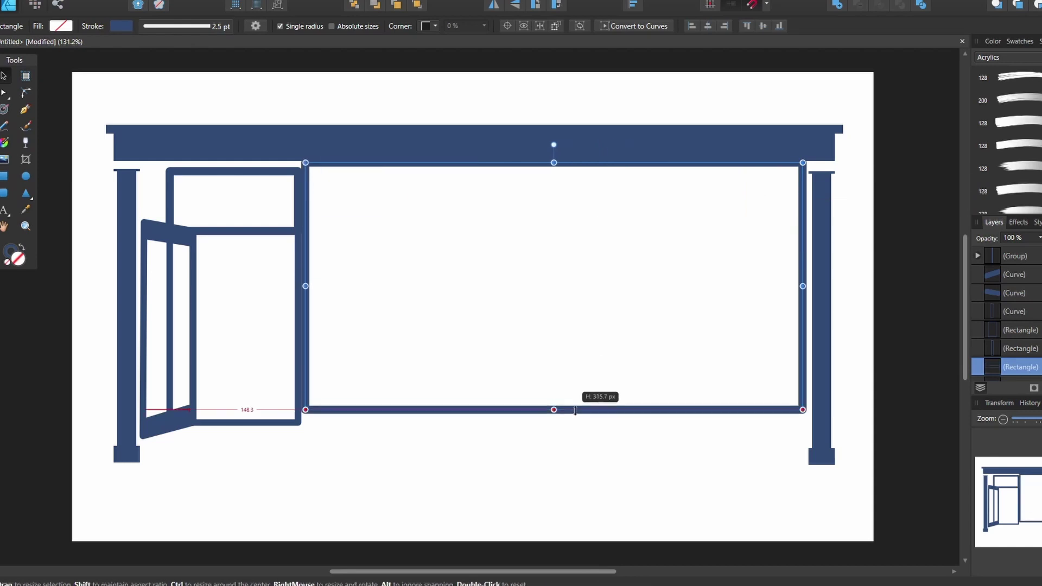
{"action": "left_click", "coordinate": [492, 311]}
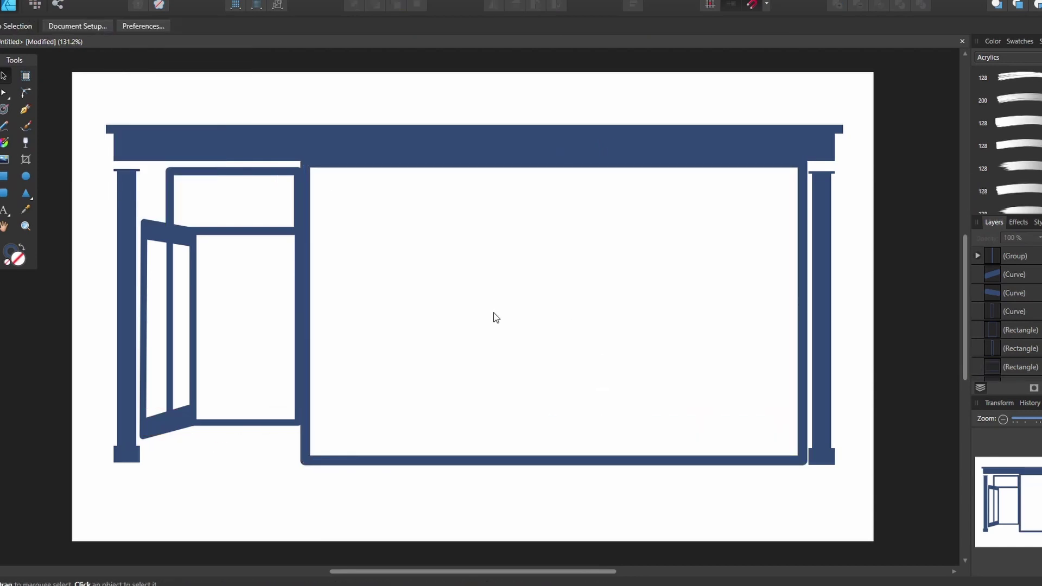
{"action": "left_click", "coordinate": [4, 176]}
Add a solid navy panel along the window's bottom and an unfilled tall pane divider.
{"action": "left_click_drag", "start_coordinate": [305, 415], "coordinate": [803, 456]}
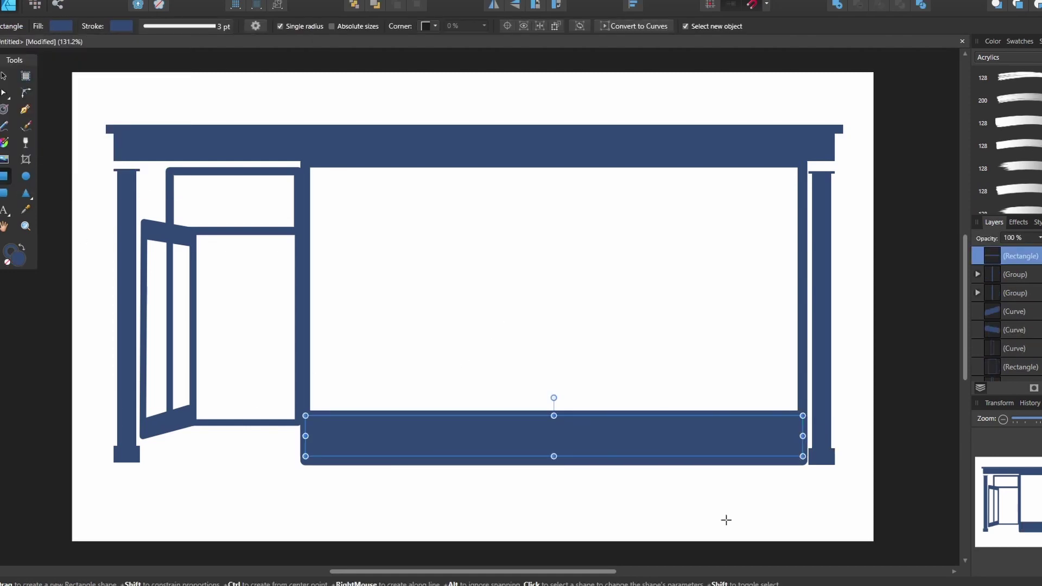
{"action": "left_click", "coordinate": [61, 26]}
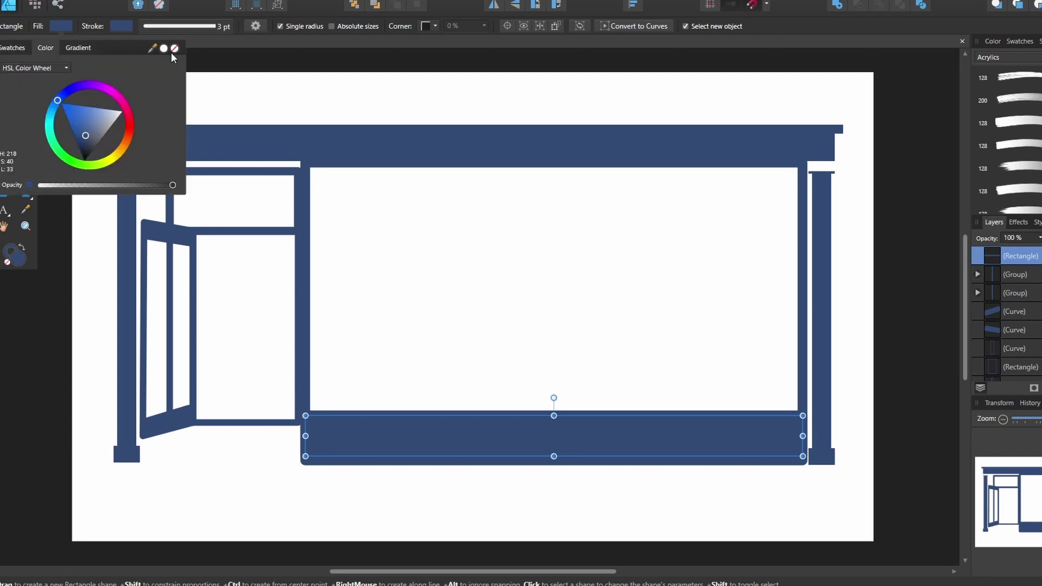
{"action": "left_click", "coordinate": [350, 164]}
{"action": "mouse_move", "coordinate": [400, 163]}
{"action": "left_mouse_down"}
{"action": "mouse_move", "coordinate": [482, 342]}
{"action": "mouse_move", "coordinate": [487, 416]}
{"action": "left_mouse_up"}
{"action": "left_click", "coordinate": [60, 26]}
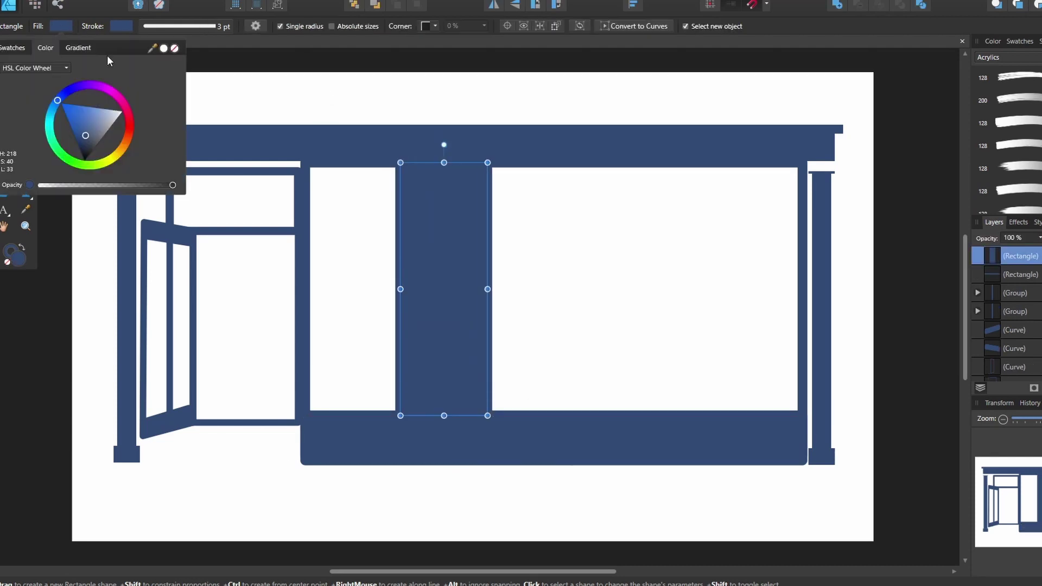
{"action": "left_click", "coordinate": [162, 43]}
Copy the pane rightward, add two horizontal bars, and group the whole facade.
{"action": "left_click_drag", "start_coordinate": [463, 302], "coordinate": [676, 303]}
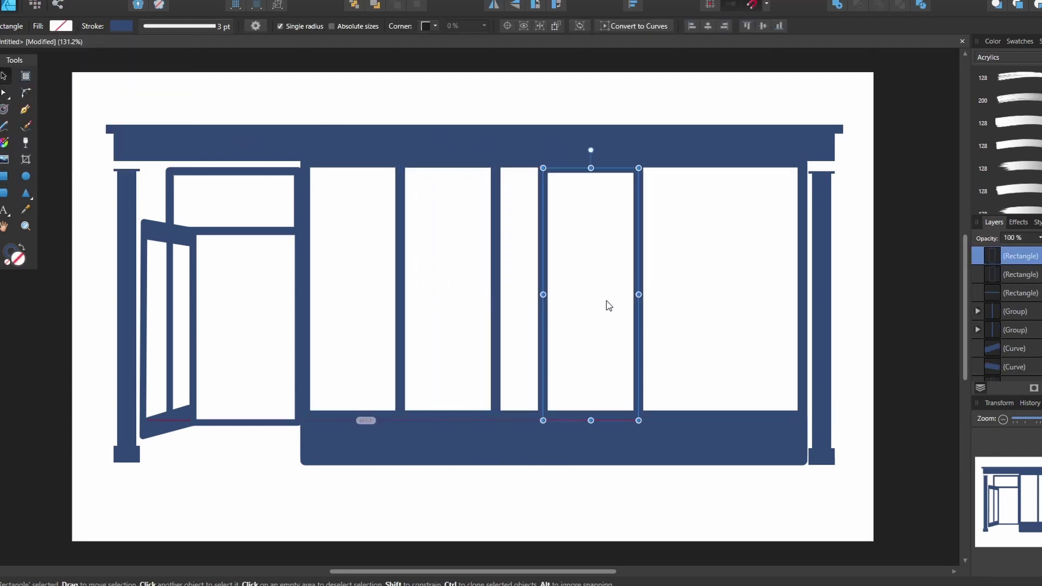
{"action": "left_click_drag", "start_coordinate": [306, 260], "coordinate": [819, 342]}
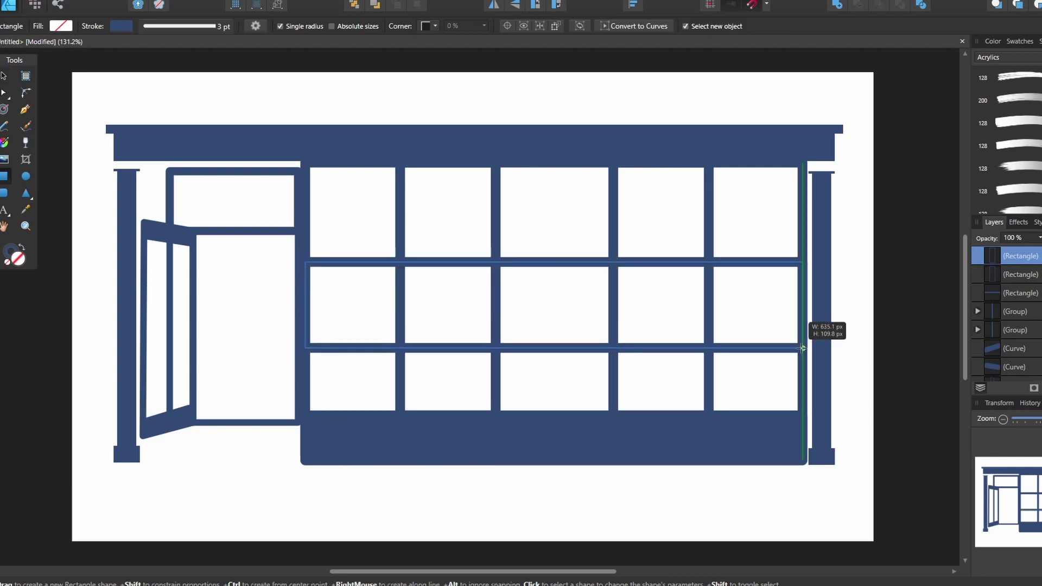
{"action": "left_click_drag", "start_coordinate": [554, 296], "coordinate": [553, 281]}
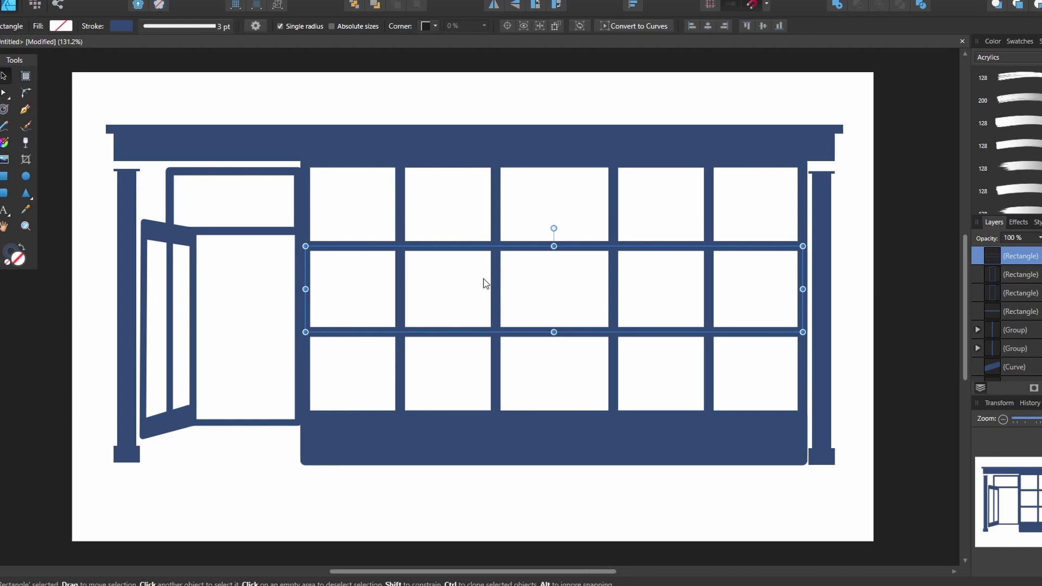
{"action": "key", "text": "ctrl+a"}
{"action": "key", "text": "ctrl+g"}
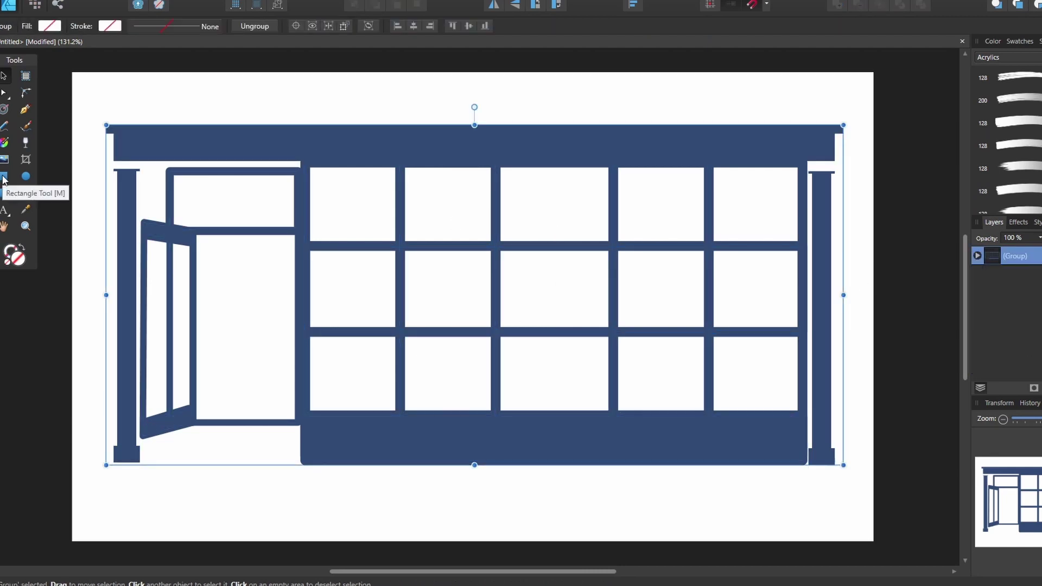
Undo the navy fill on the group and draw a small stroke-less rectangle near the top-left.
{"action": "left_click", "coordinate": [4, 176]}
{"action": "left_click", "coordinate": [61, 25]}
{"action": "left_click", "coordinate": [35, 67]}
{"action": "key", "text": "ctrl+z"}
{"action": "left_click_drag", "start_coordinate": [107, 85], "coordinate": [145, 97]}
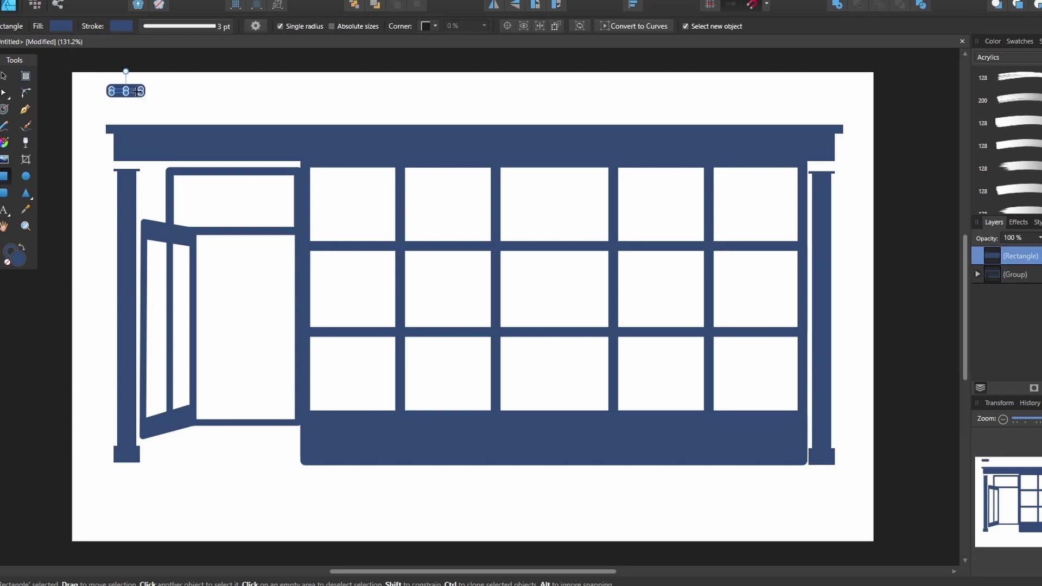
{"action": "left_click", "coordinate": [121, 26]}
{"action": "left_click", "coordinate": [153, 48]}
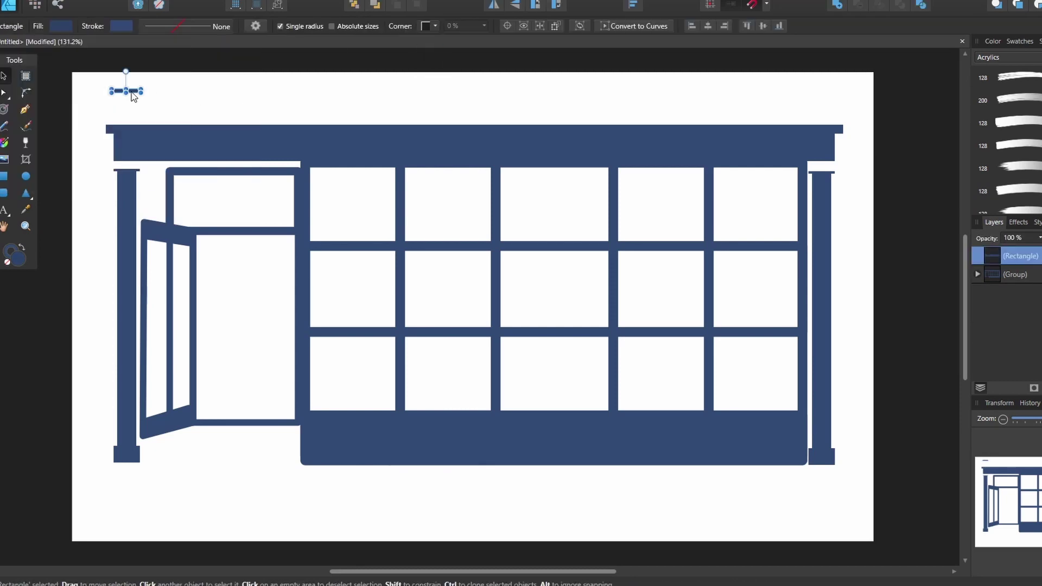
Stretch the rectangle into a thin strip across the header and draw a tiny block on it.
{"action": "key", "text": "v"}
{"action": "mouse_move", "coordinate": [128, 96]}
{"action": "left_mouse_down"}
{"action": "mouse_move", "coordinate": [240, 139]}
{"action": "mouse_move", "coordinate": [835, 146]}
{"action": "left_mouse_up"}
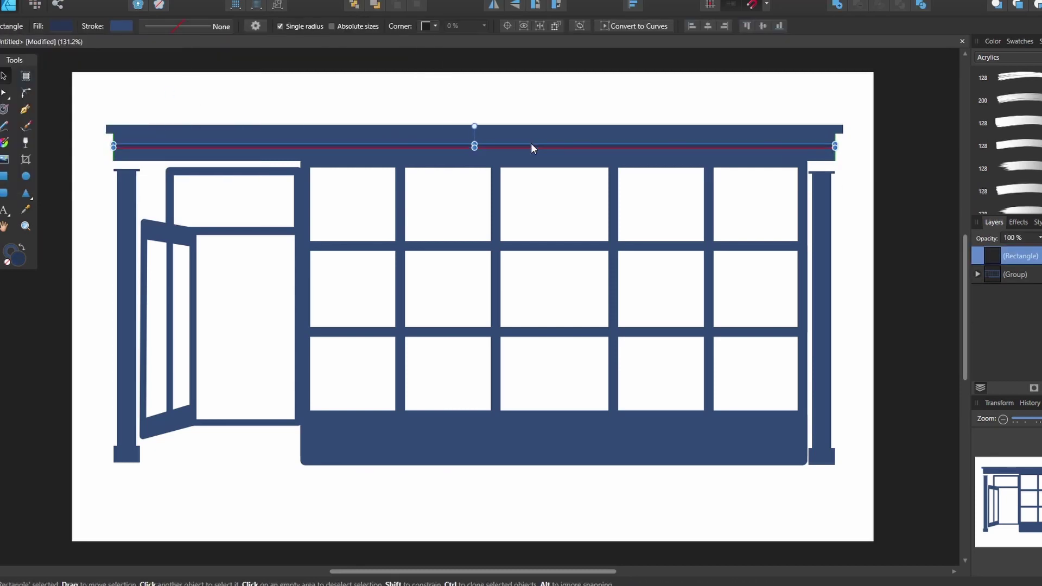
{"action": "left_click_drag", "start_coordinate": [531, 143], "coordinate": [532, 140]}
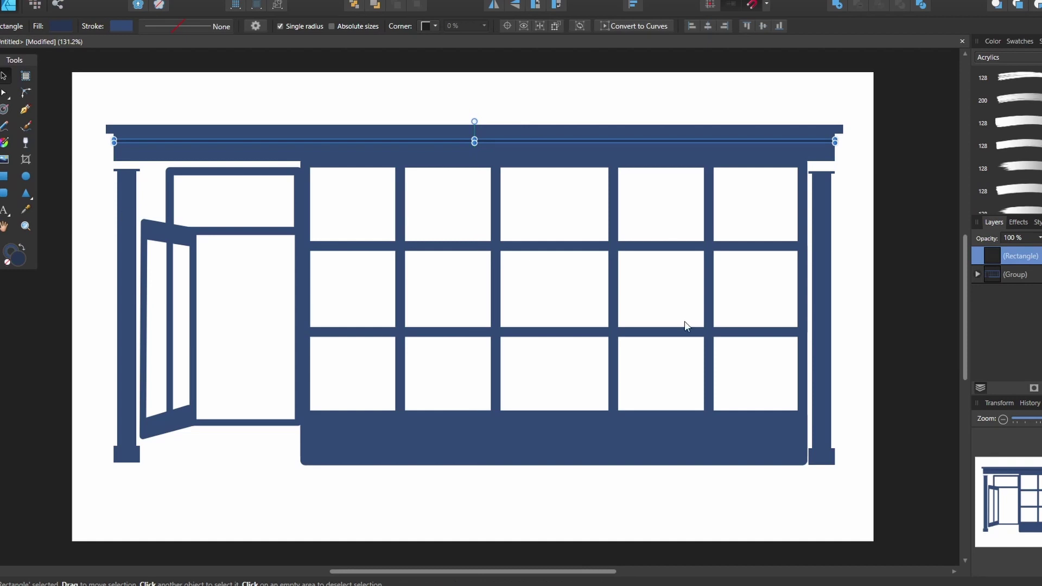
{"action": "key", "text": "m"}
{"action": "mouse_move", "coordinate": [156, 121]}
{"action": "left_mouse_down"}
{"action": "mouse_move", "coordinate": [132, 137]}
{"action": "mouse_move", "coordinate": [187, 137]}
{"action": "left_mouse_up"}
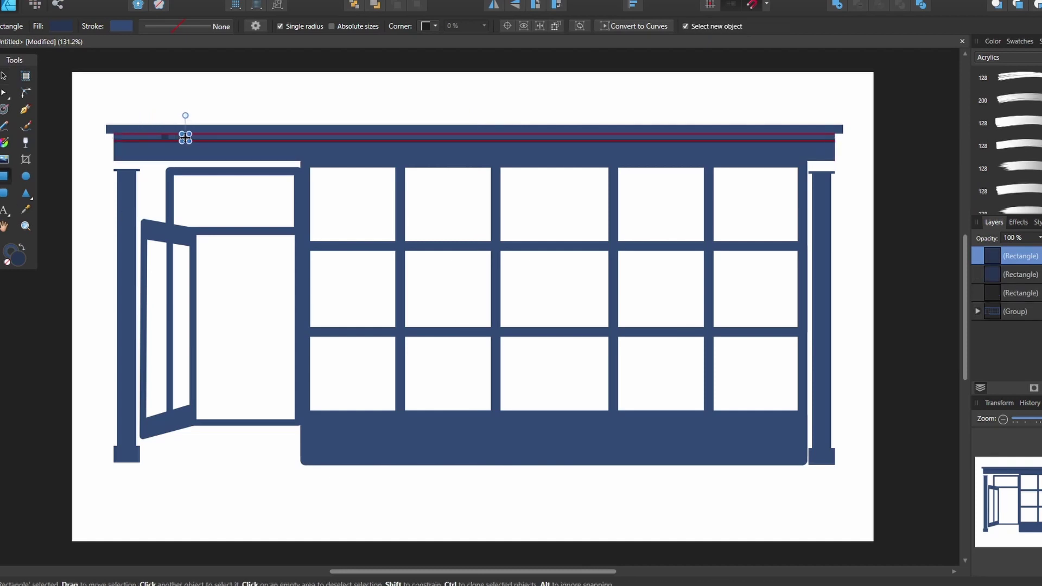
Repeat the block along the header and add caps on both pillar tops.
{"action": "key", "text": "ctrl+j"}
{"action": "key", "text": "ctrl+j"}
{"action": "key", "text": "ctrl+j"}
{"action": "key", "text": "ctrl+j"}
{"action": "key", "text": "ctrl+j"}
{"action": "key", "text": "ctrl+j"}
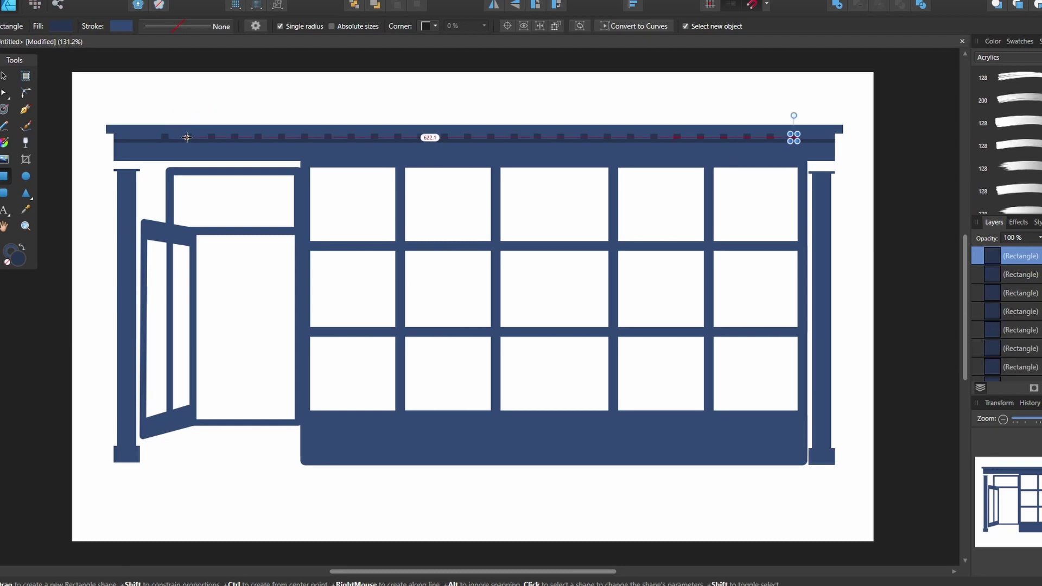
{"action": "mouse_move", "coordinate": [121, 134]}
{"action": "left_mouse_down"}
{"action": "mouse_move", "coordinate": [135, 168]}
{"action": "mouse_move", "coordinate": [228, 155]}
{"action": "left_mouse_up"}
{"action": "key", "text": "v"}
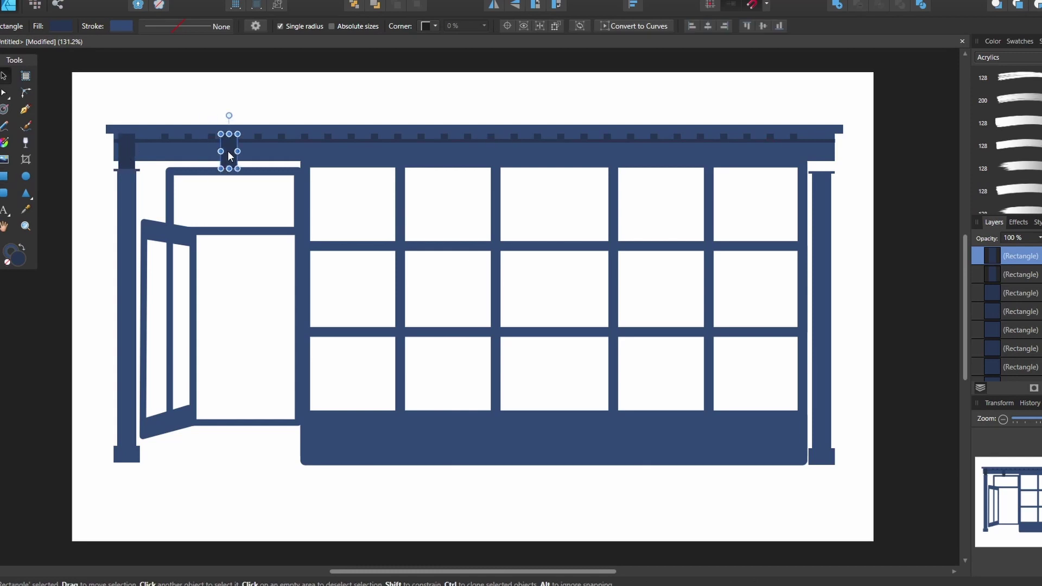
{"action": "left_click_drag", "start_coordinate": [765, 157], "coordinate": [820, 156]}
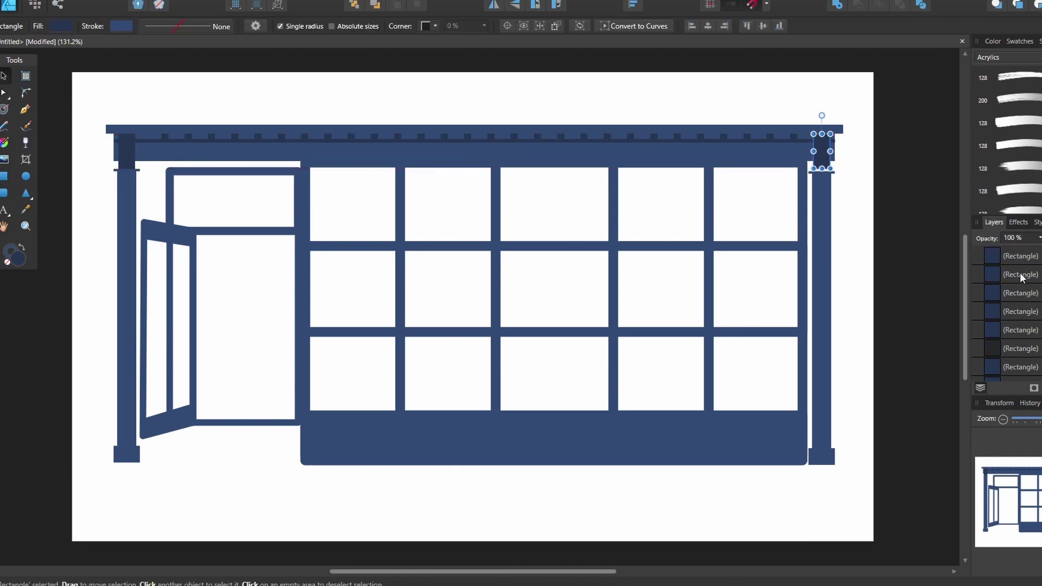
Draw a tall dark side-wall rectangle placed behind the column groups.
{"action": "left_click", "coordinate": [821, 207]}
{"action": "left_click", "coordinate": [863, 239]}
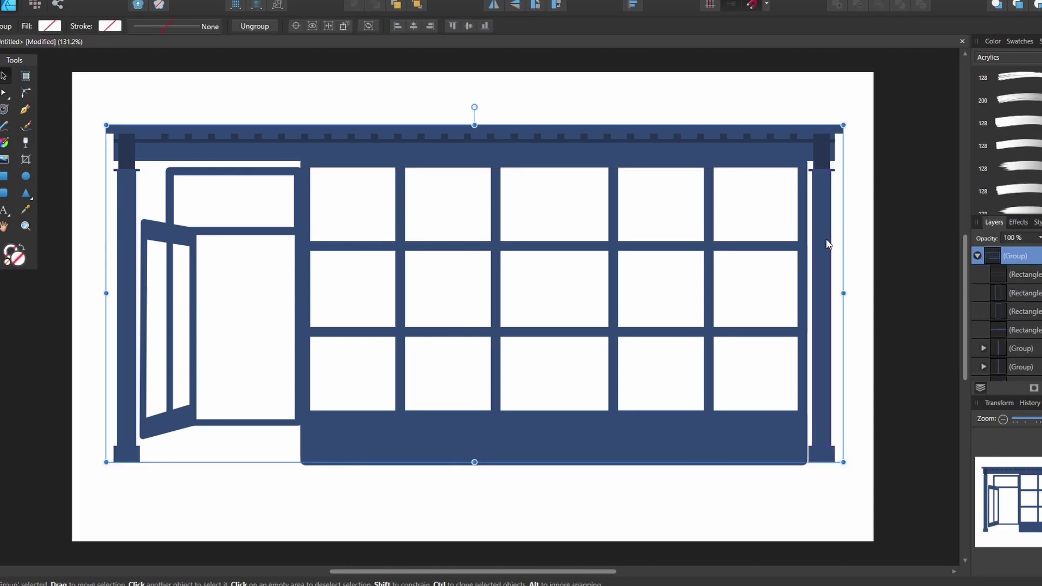
{"action": "left_click", "coordinate": [1007, 303]}
{"action": "left_click", "coordinate": [1020, 348]}
{"action": "left_click", "coordinate": [127, 461]}
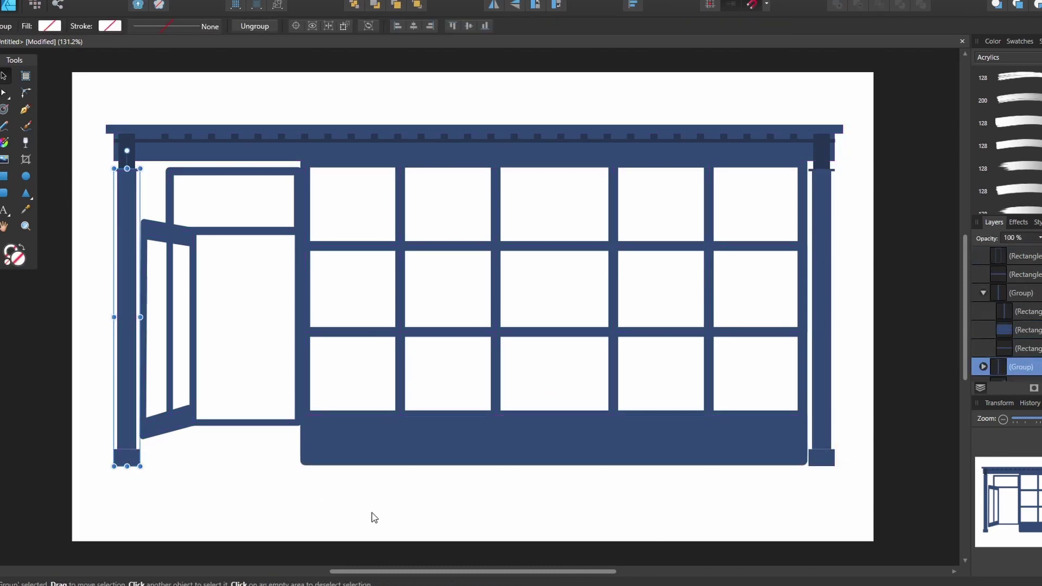
{"action": "key", "text": "m"}
{"action": "left_click_drag", "start_coordinate": [843, 158], "coordinate": [809, 466]}
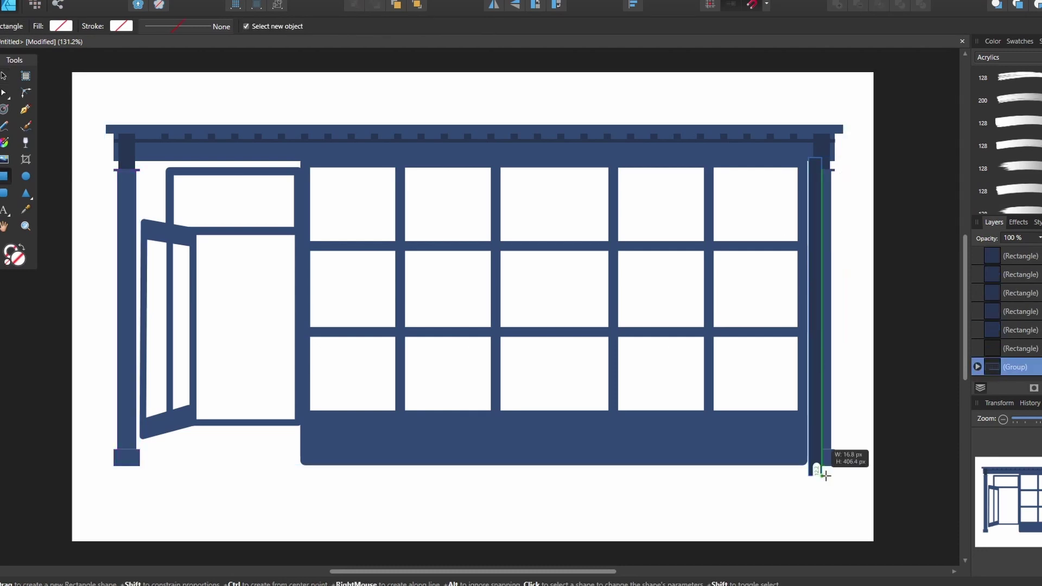
{"action": "left_click_drag", "start_coordinate": [993, 380], "coordinate": [992, 377]}
{"action": "left_click_drag", "start_coordinate": [839, 338], "coordinate": [119, 330]}
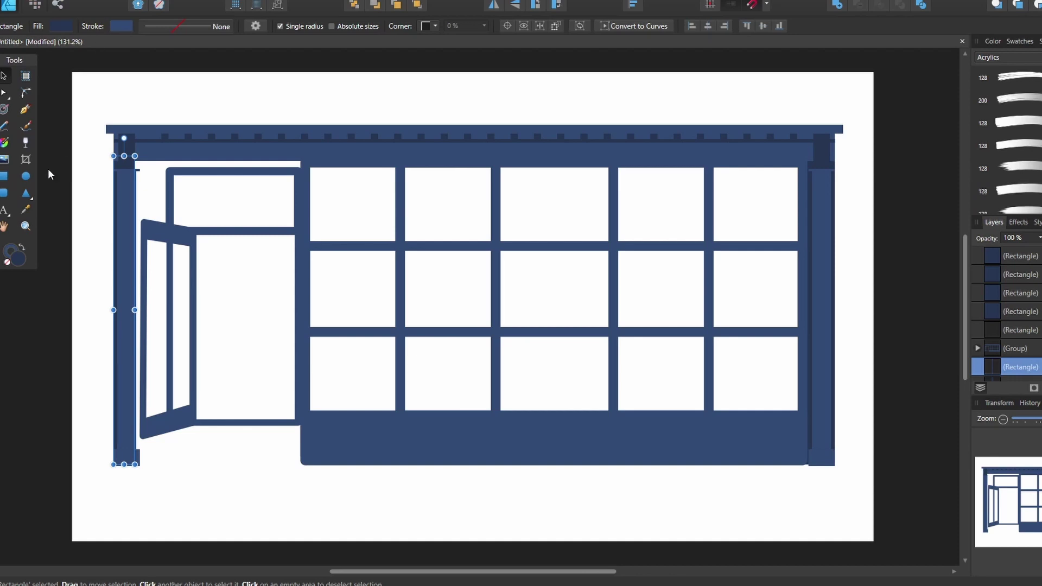
Draw a filled triangular shadow shape along the top frame with the Pen Tool.
{"action": "key", "text": "p"}
{"action": "left_click", "coordinate": [135, 157]}
{"action": "left_click", "coordinate": [306, 152]}
{"action": "left_click", "coordinate": [170, 171]}
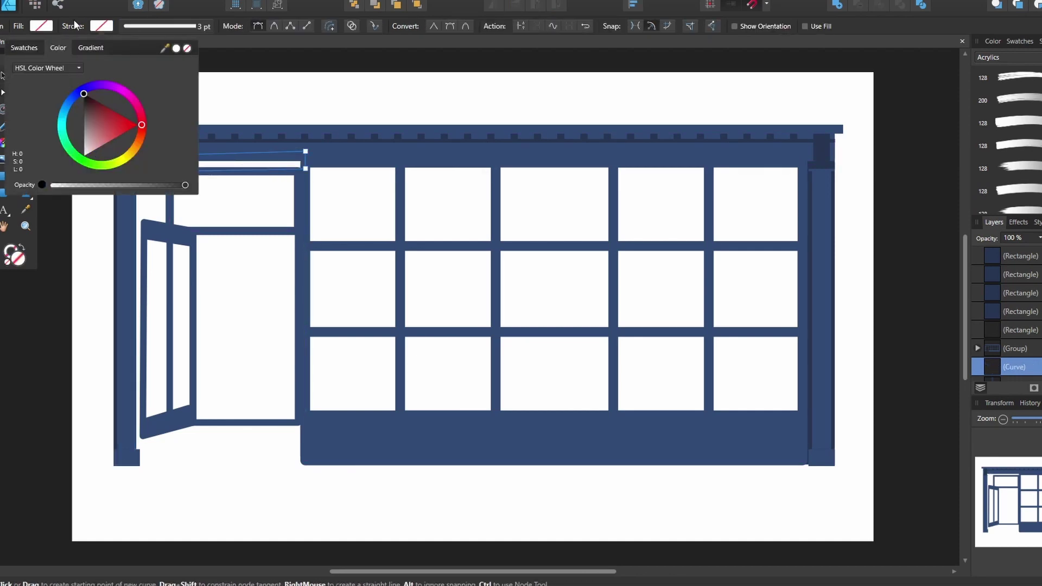
{"action": "key", "text": "shift+x"}
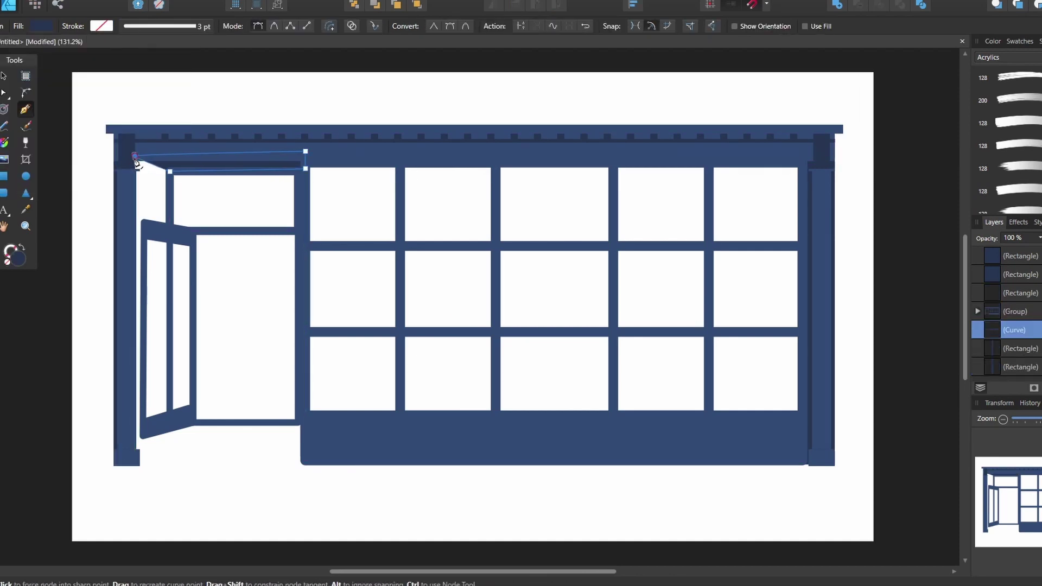
{"action": "key", "text": "a"}
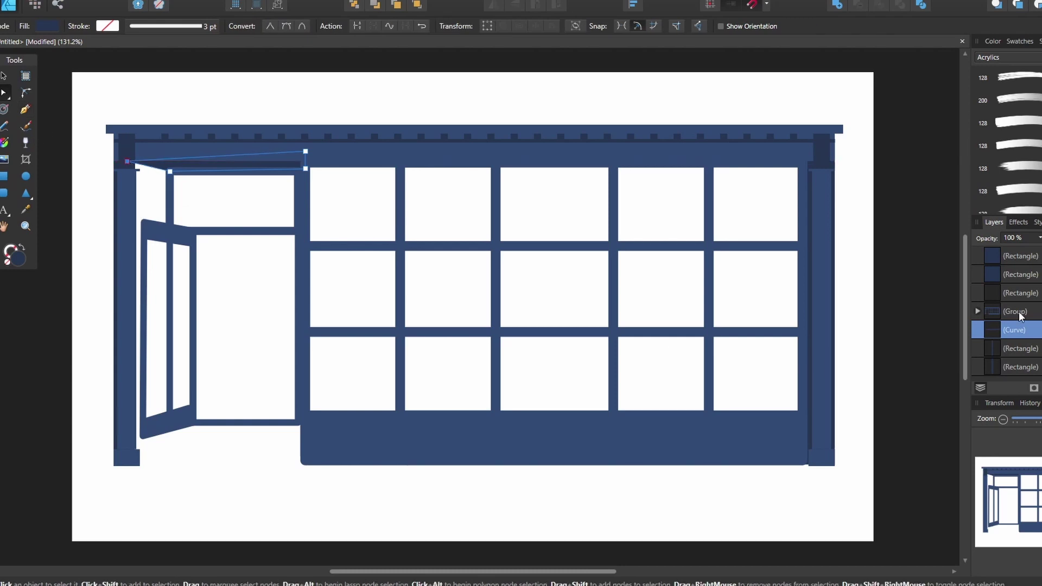
Move the right post rectangle lower in the Layers panel stacking order.
{"action": "left_click", "coordinate": [1015, 311]}
{"action": "left_click", "coordinate": [1009, 293]}
{"action": "left_click", "coordinate": [1018, 275]}
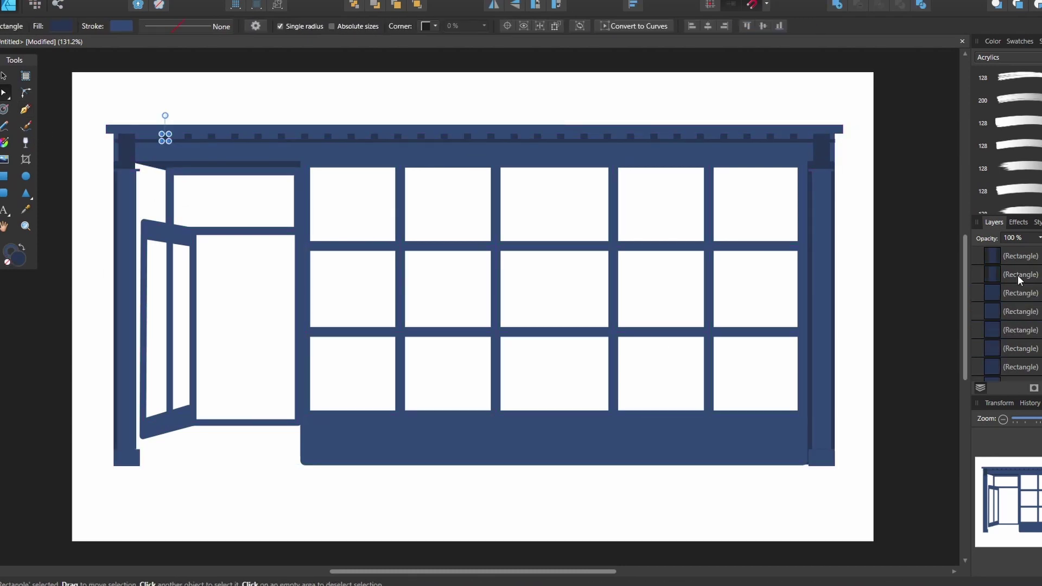
{"action": "left_click_drag", "start_coordinate": [1015, 256], "coordinate": [1020, 280]}
{"action": "left_click", "coordinate": [1019, 348]}
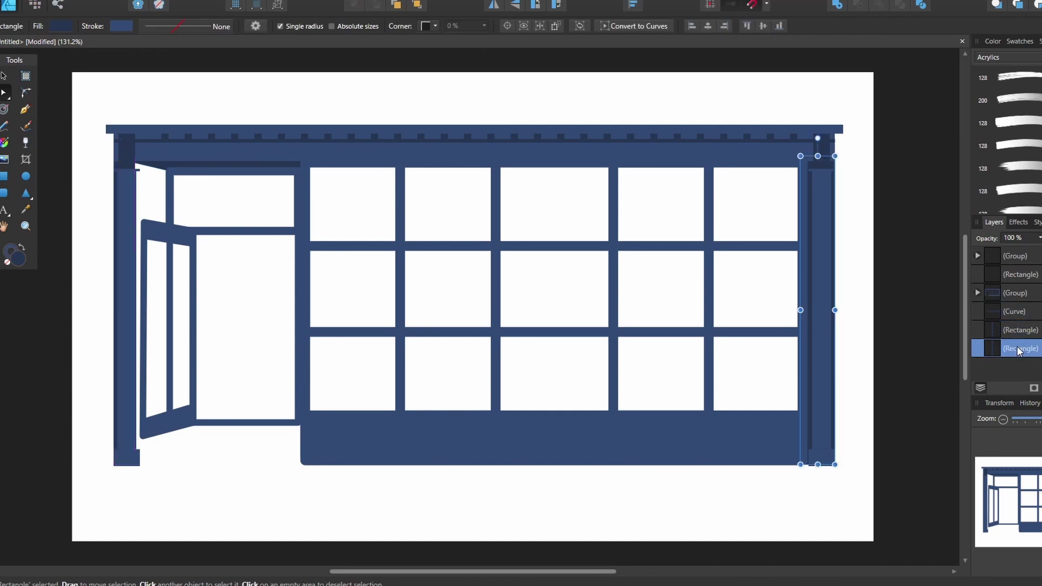
Draw an unfilled floor tile at the door's bottom-left with a 0.5 pt tan outline.
{"action": "left_click", "coordinate": [7, 182]}
{"action": "left_click_drag", "start_coordinate": [140, 449], "coordinate": [167, 466]}
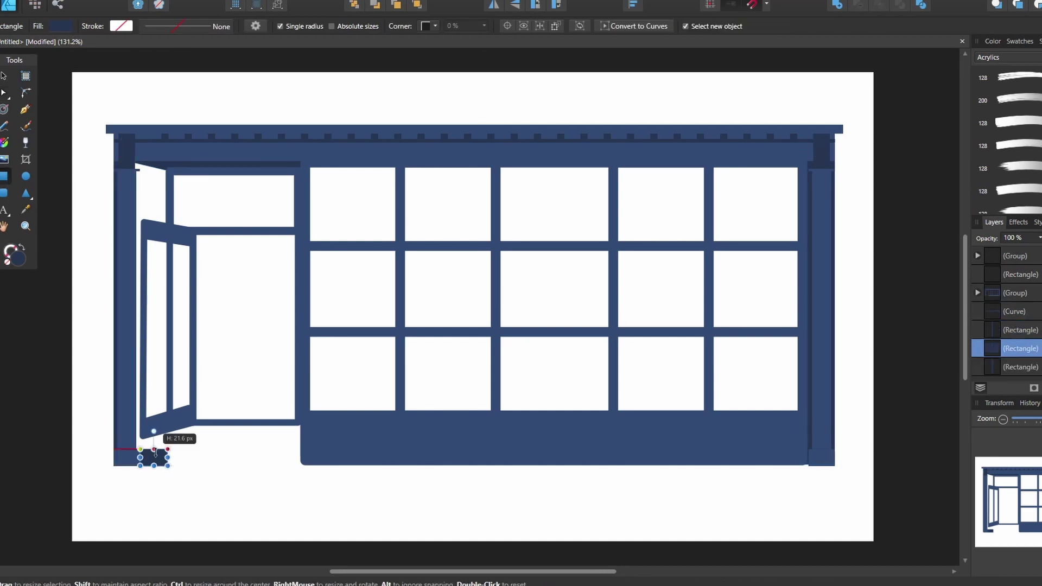
{"action": "left_click", "coordinate": [60, 26]}
{"action": "left_click", "coordinate": [179, 26]}
{"action": "left_click", "coordinate": [220, 72]}
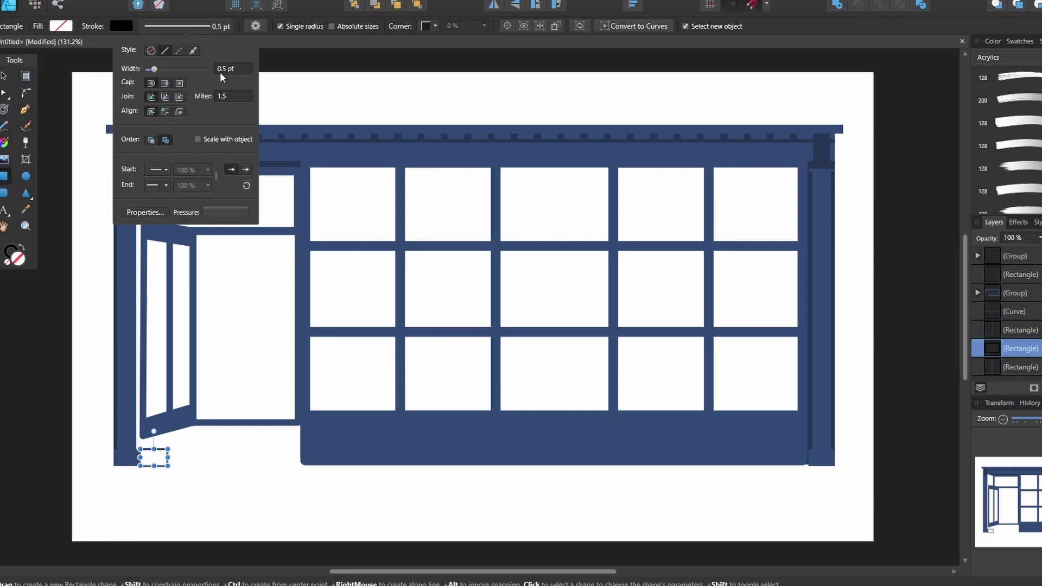
{"action": "left_click", "coordinate": [121, 27]}
{"action": "left_click", "coordinate": [126, 114]}
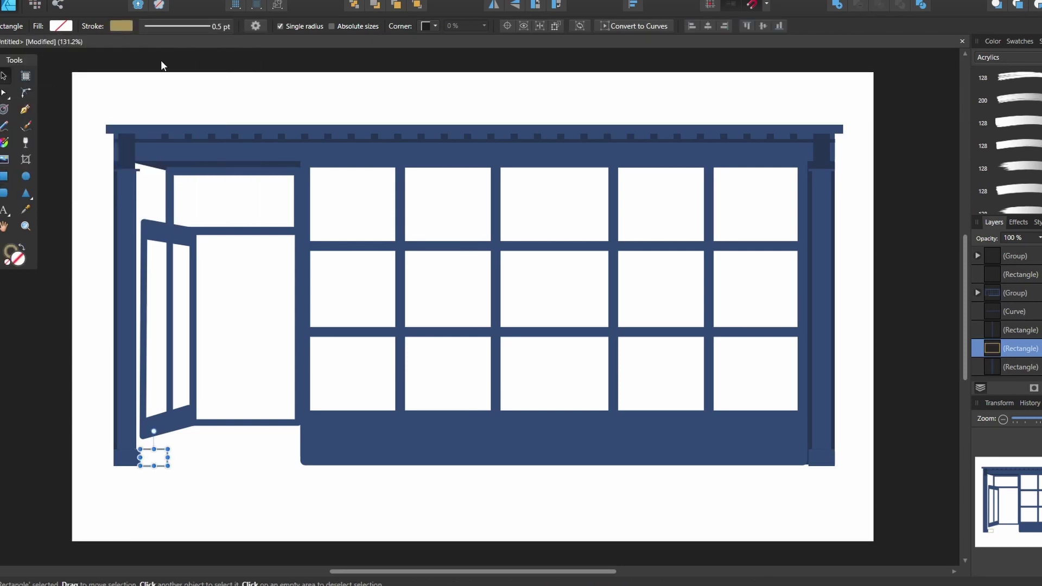
Repeat the tile into a grouped row along the floor and clone the row one row higher.
{"action": "key", "text": "v"}
{"action": "left_click_drag", "start_coordinate": [999, 348], "coordinate": [989, 252]}
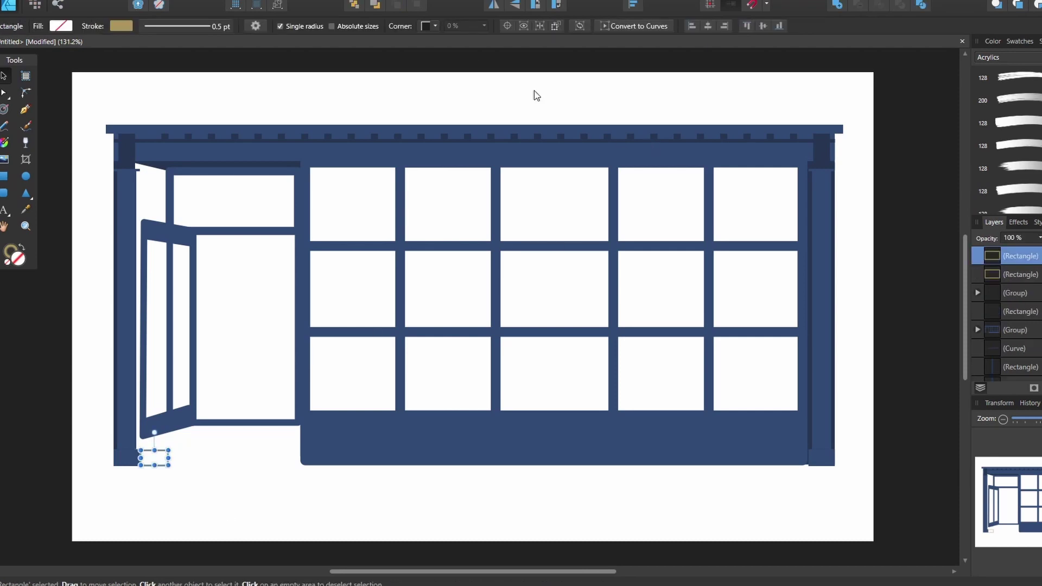
{"action": "left_click_drag", "start_coordinate": [159, 461], "coordinate": [187, 460]}
{"action": "key", "text": "ctrl+j"}
{"action": "key", "text": "ctrl+j"}
{"action": "key", "text": "ctrl+j"}
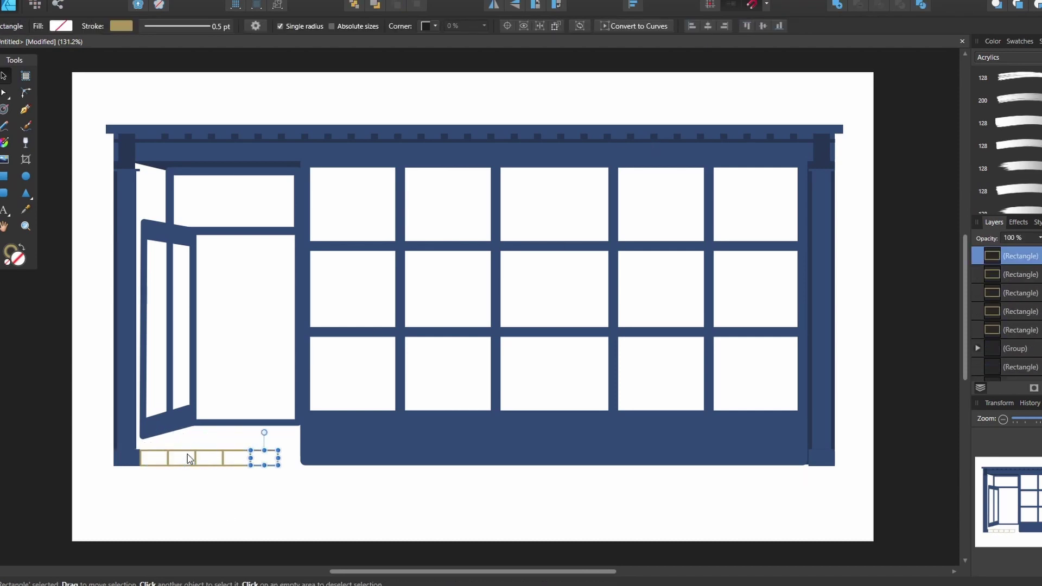
{"action": "left_click", "coordinate": [1021, 348], "text": "shift"}
{"action": "key", "text": "ctrl+g"}
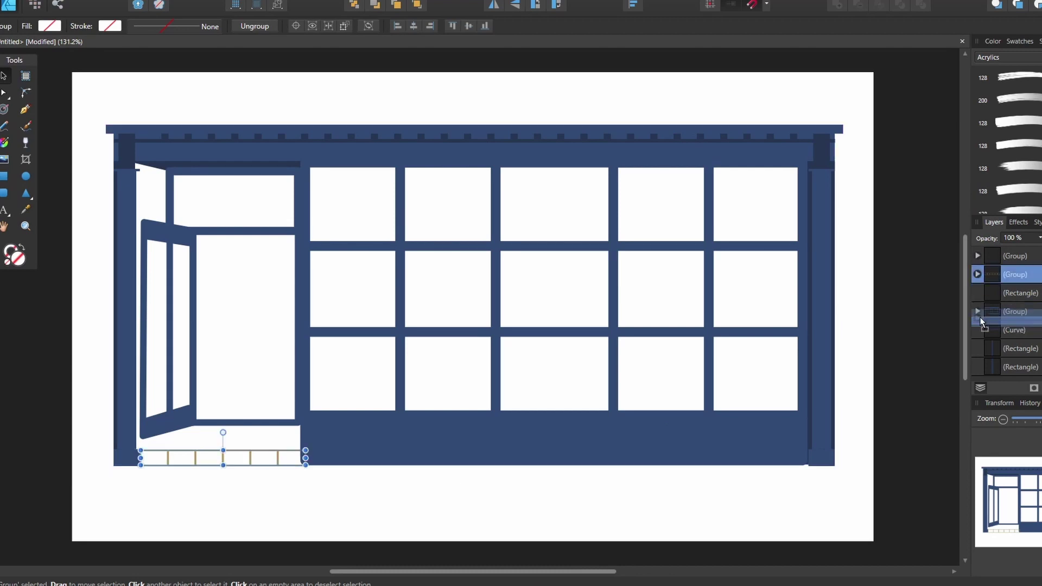
{"action": "left_click_drag", "start_coordinate": [197, 459], "coordinate": [197, 443]}
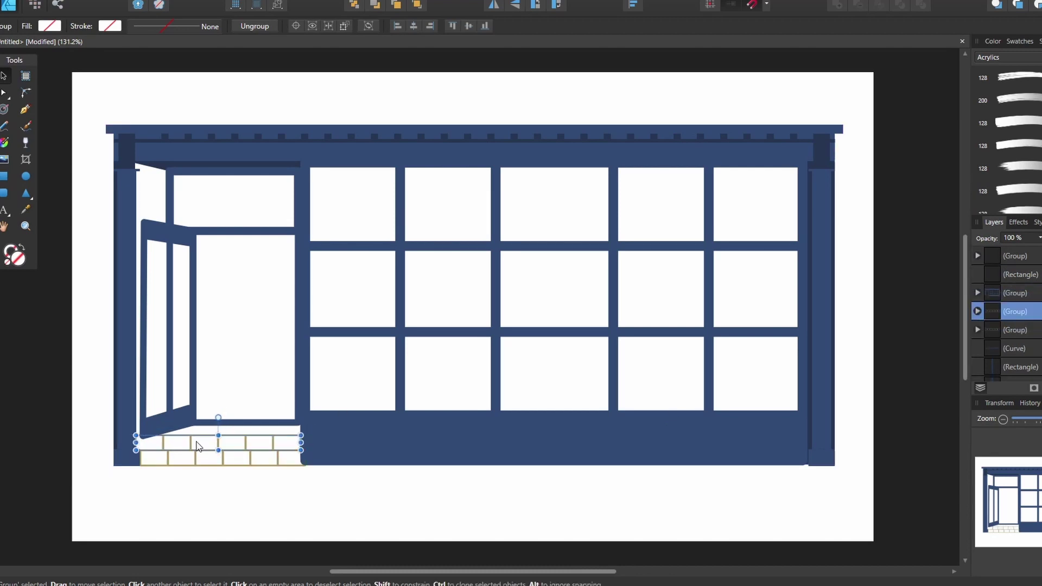
{"action": "key", "text": "ctrl+2"}
{"action": "left_click", "coordinate": [9, 8]}
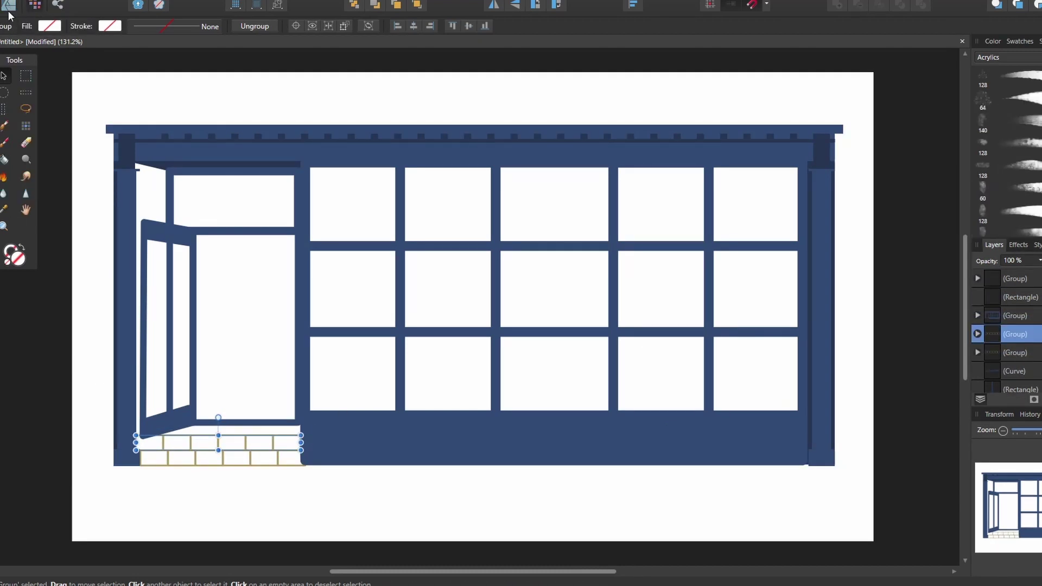
{"action": "left_click", "coordinate": [4, 92]}
{"action": "left_click", "coordinate": [60, 89]}
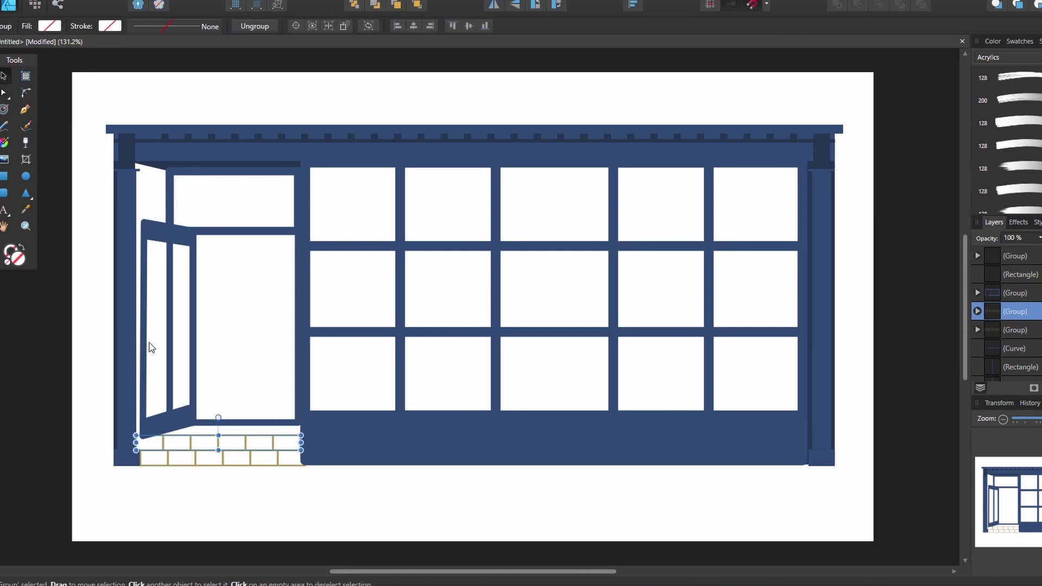
Slant the floor tiles into perspective and reposition a tan floor line.
{"action": "key", "text": "v"}
{"action": "mouse_move", "coordinate": [233, 434]}
{"action": "left_mouse_down"}
{"action": "mouse_move", "coordinate": [251, 423]}
{"action": "mouse_move", "coordinate": [266, 429]}
{"action": "left_mouse_up"}
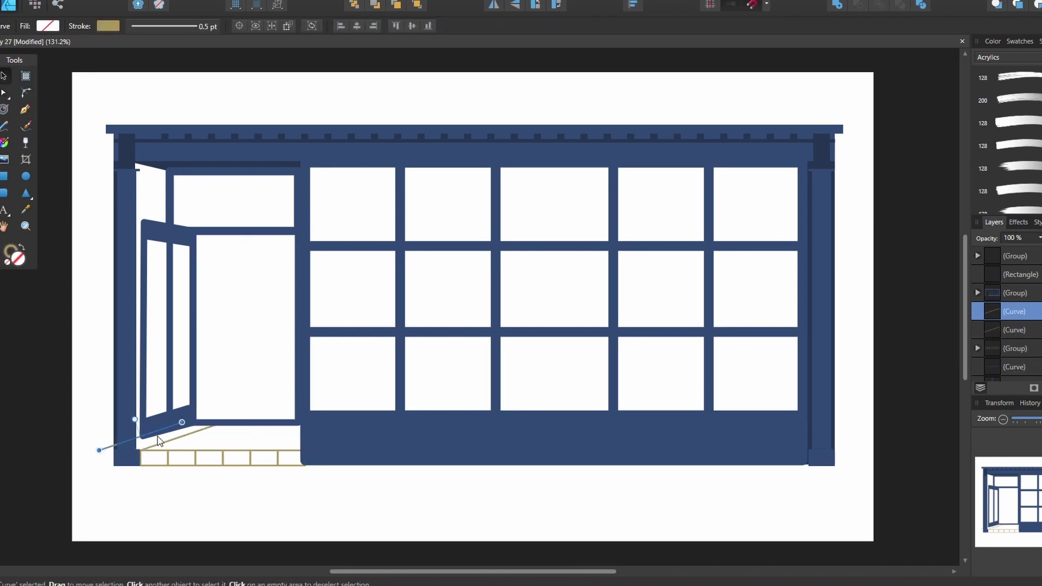
{"action": "mouse_move", "coordinate": [162, 431]}
{"action": "left_mouse_down"}
{"action": "mouse_move", "coordinate": [182, 437]}
{"action": "mouse_move", "coordinate": [171, 428]}
{"action": "left_mouse_up"}
{"action": "left_click", "coordinate": [5, 92]}
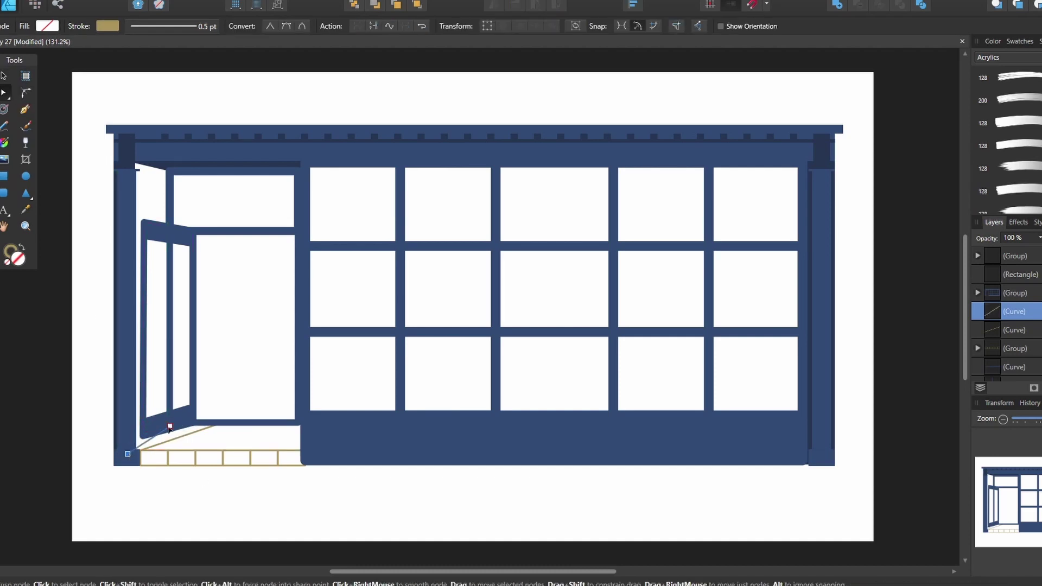
{"action": "left_click_drag", "start_coordinate": [127, 454], "coordinate": [126, 448]}
Duplicate the tan floor line several times further to the right.
{"action": "left_click", "coordinate": [129, 444]}
{"action": "key", "text": "v"}
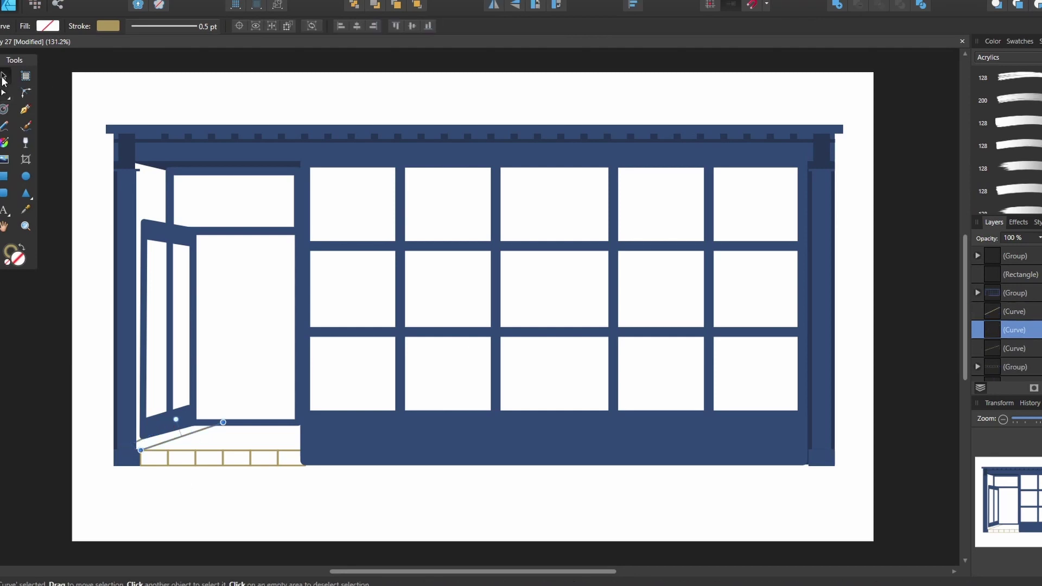
{"action": "key", "text": "a"}
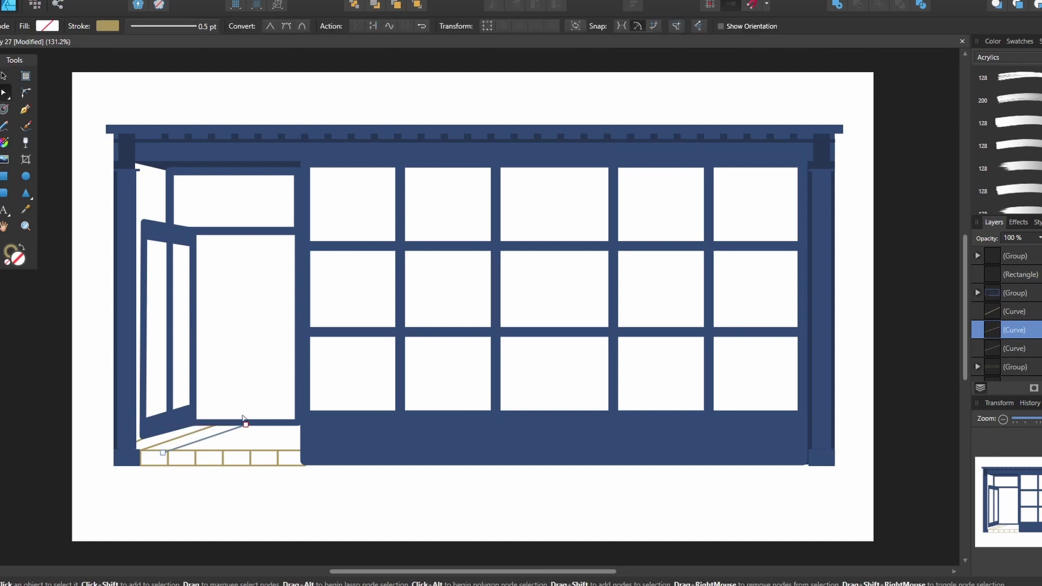
{"action": "key", "text": "ctrl+j"}
{"action": "left_click_drag", "start_coordinate": [246, 425], "coordinate": [241, 425]}
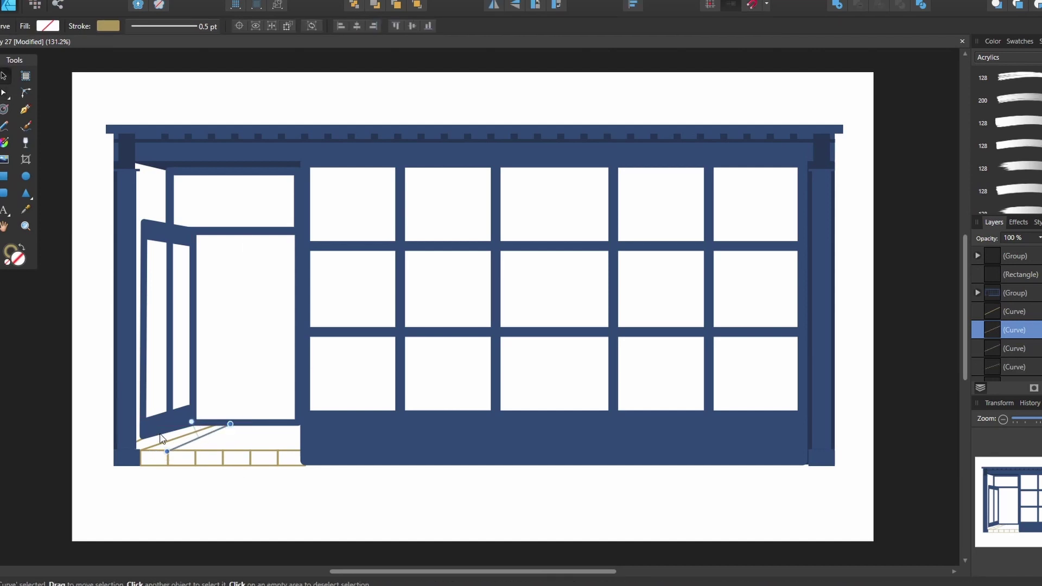
{"action": "mouse_move", "coordinate": [167, 452]}
{"action": "left_mouse_down"}
{"action": "mouse_move", "coordinate": [251, 452]}
{"action": "mouse_move", "coordinate": [273, 424]}
{"action": "mouse_move", "coordinate": [278, 452]}
{"action": "left_mouse_up"}
{"action": "key", "text": "ctrl+j"}
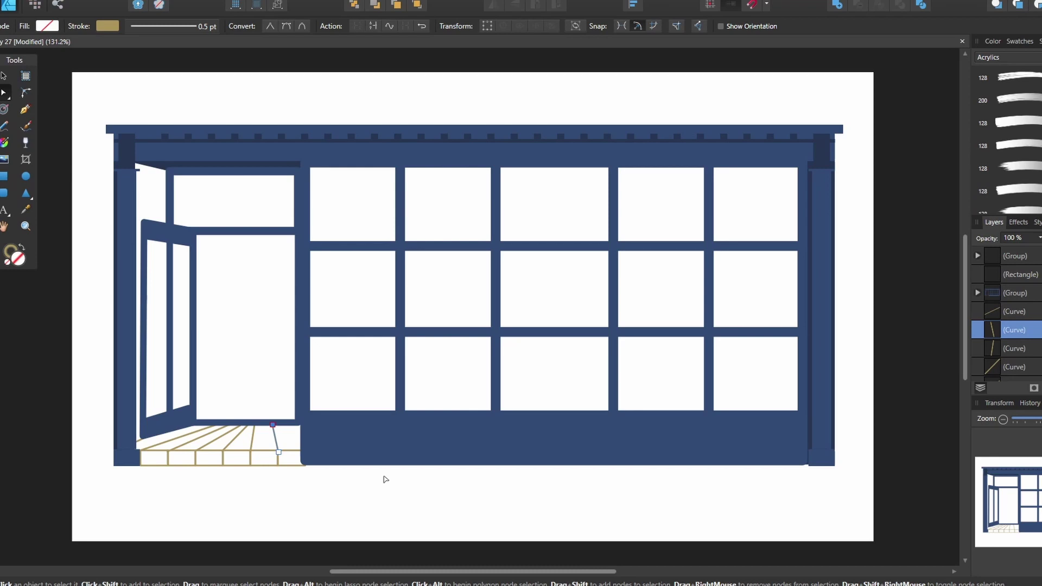
Shift the floor lines' top ends so they fan back toward the door.
{"action": "left_click", "coordinate": [179, 436]}
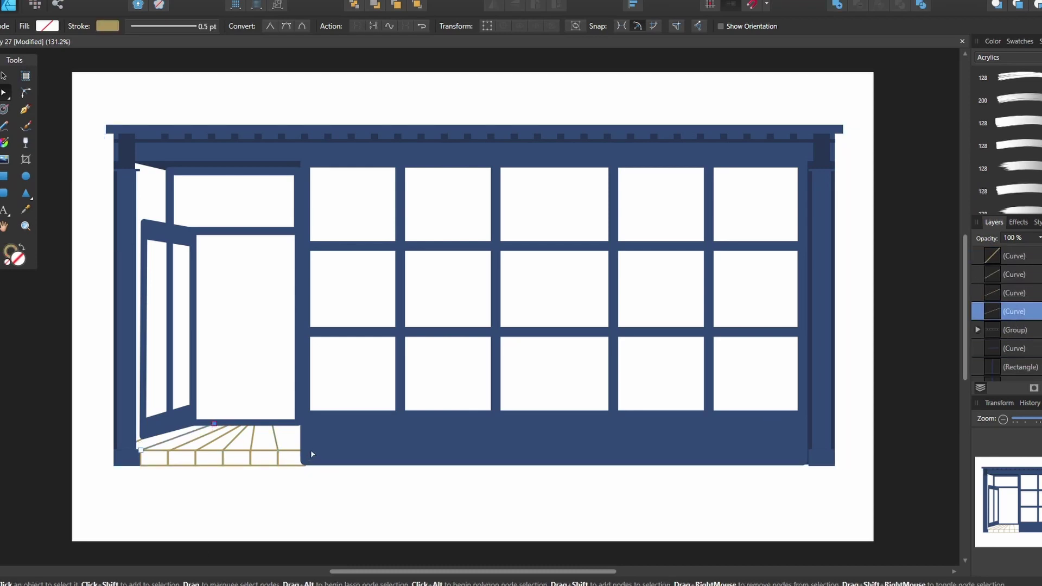
{"action": "left_click_drag", "start_coordinate": [214, 423], "coordinate": [206, 426]}
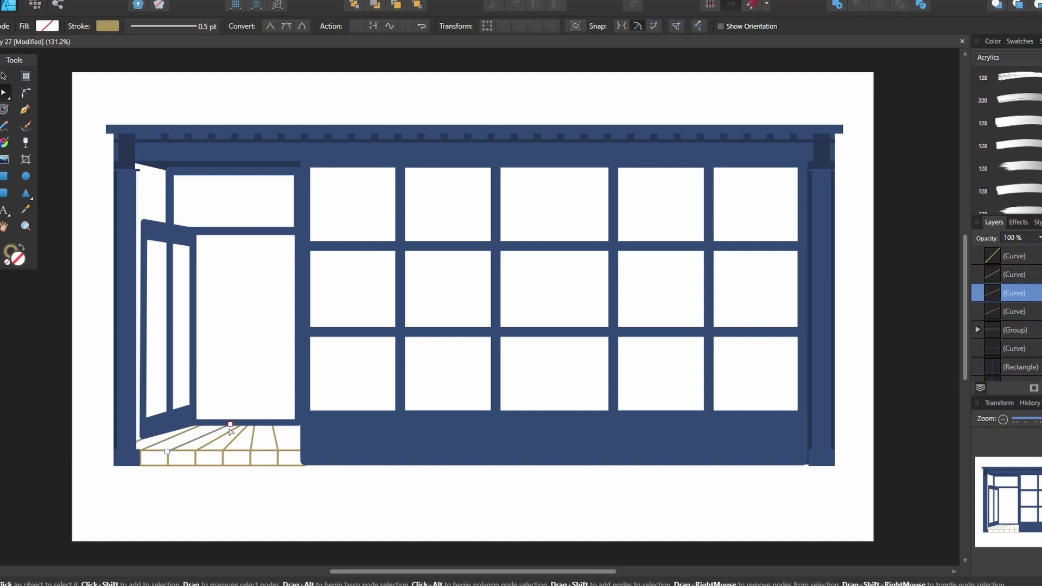
{"action": "left_click", "coordinate": [229, 426]}
{"action": "left_click_drag", "start_coordinate": [242, 428], "coordinate": [239, 426]}
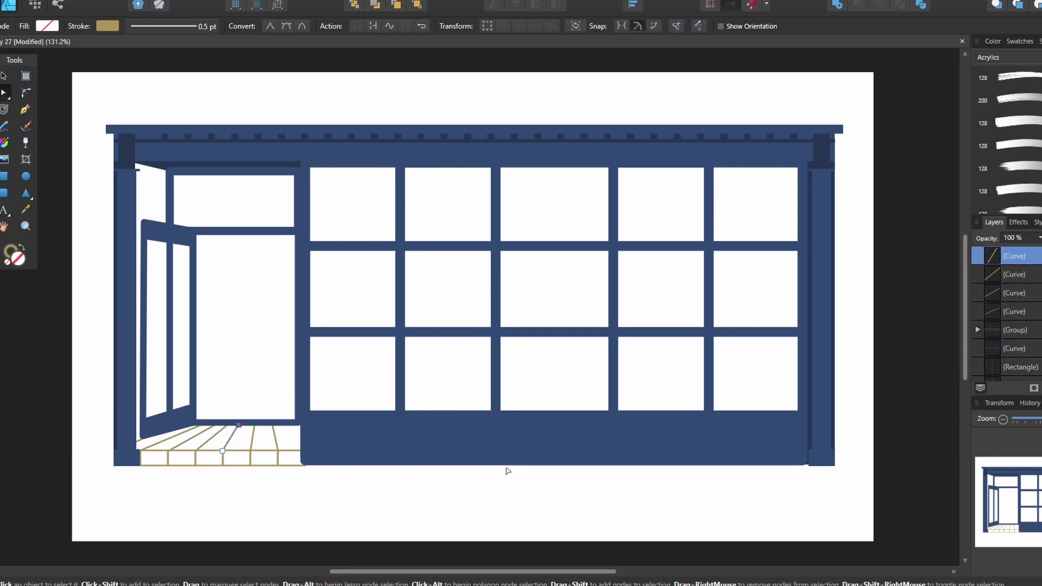
{"action": "left_click", "coordinate": [152, 437]}
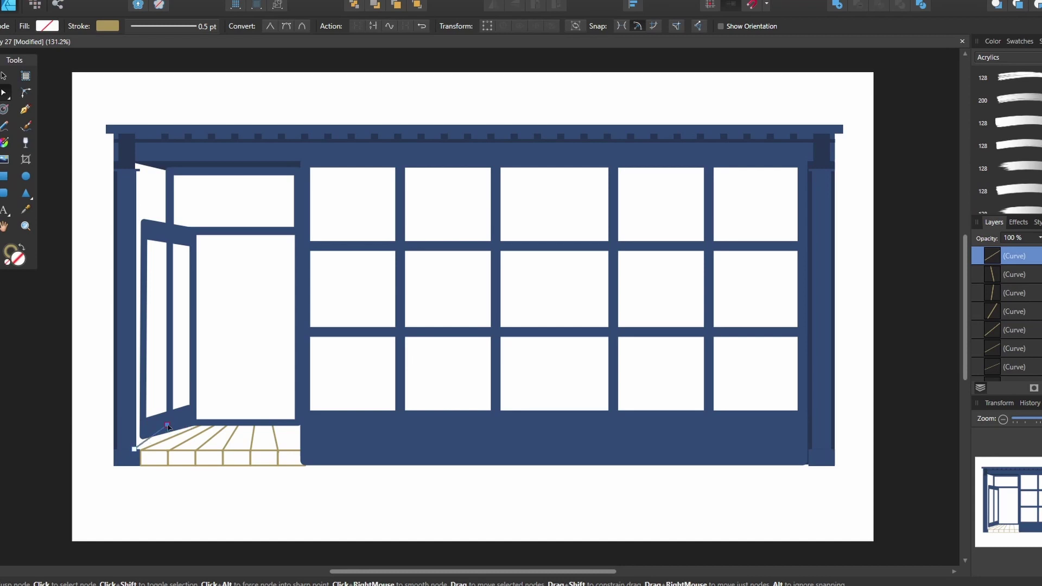
{"action": "left_click", "coordinate": [205, 428]}
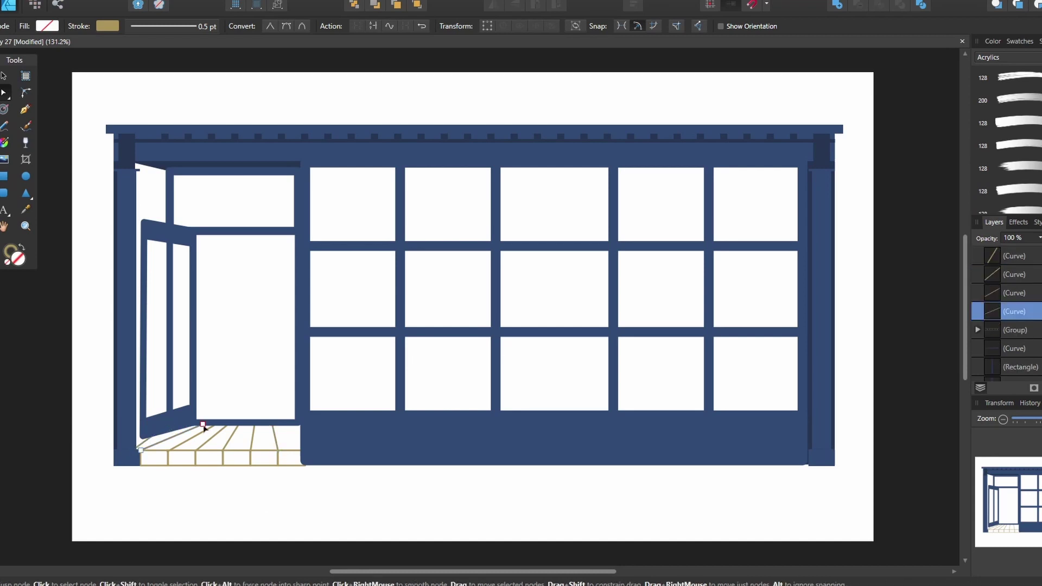
{"action": "left_click", "coordinate": [179, 424]}
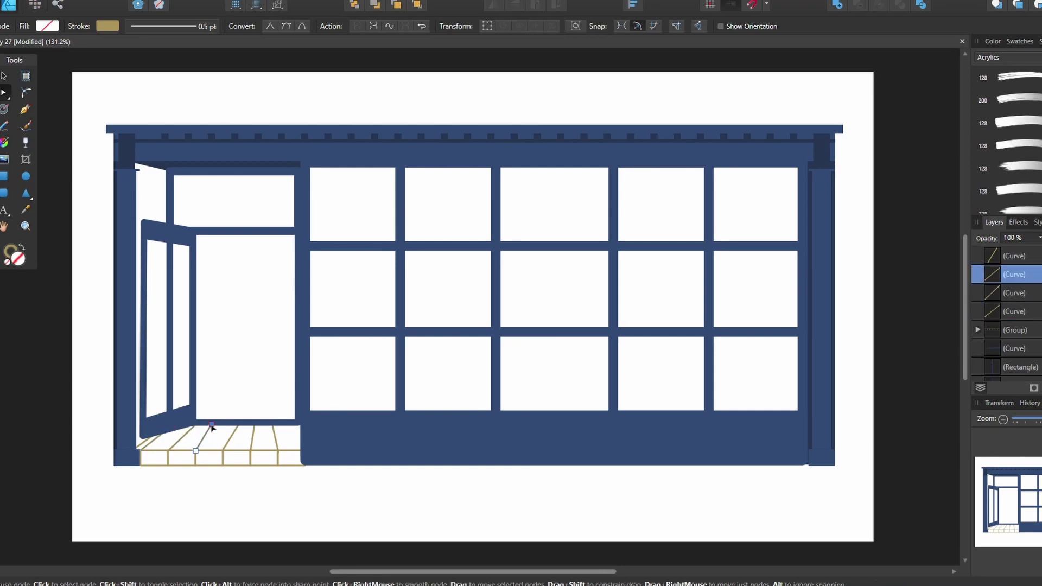
{"action": "left_click", "coordinate": [252, 435]}
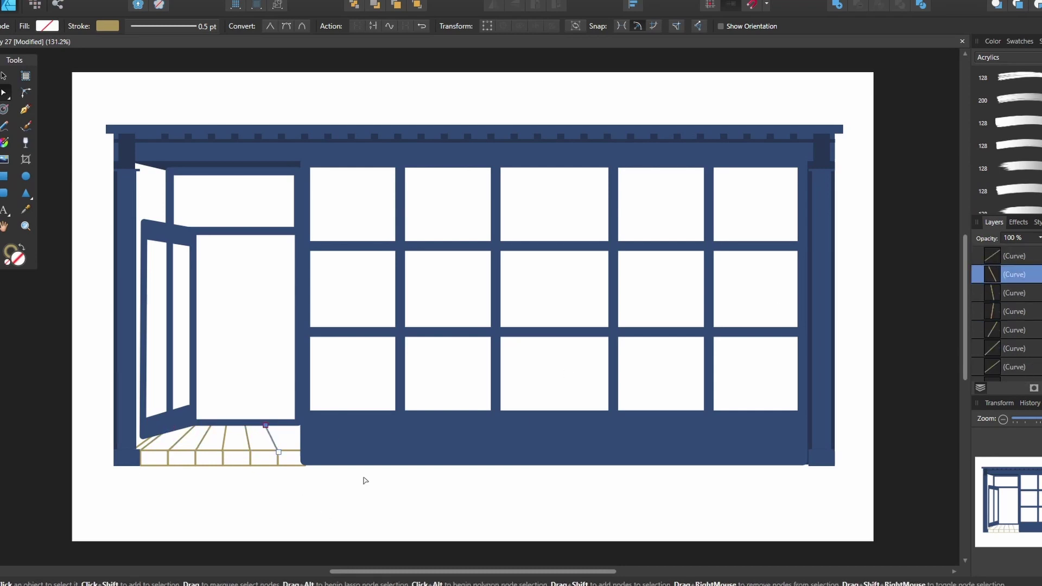
Draw a horizontal cross line across the doorway floor.
{"action": "key", "text": "p"}
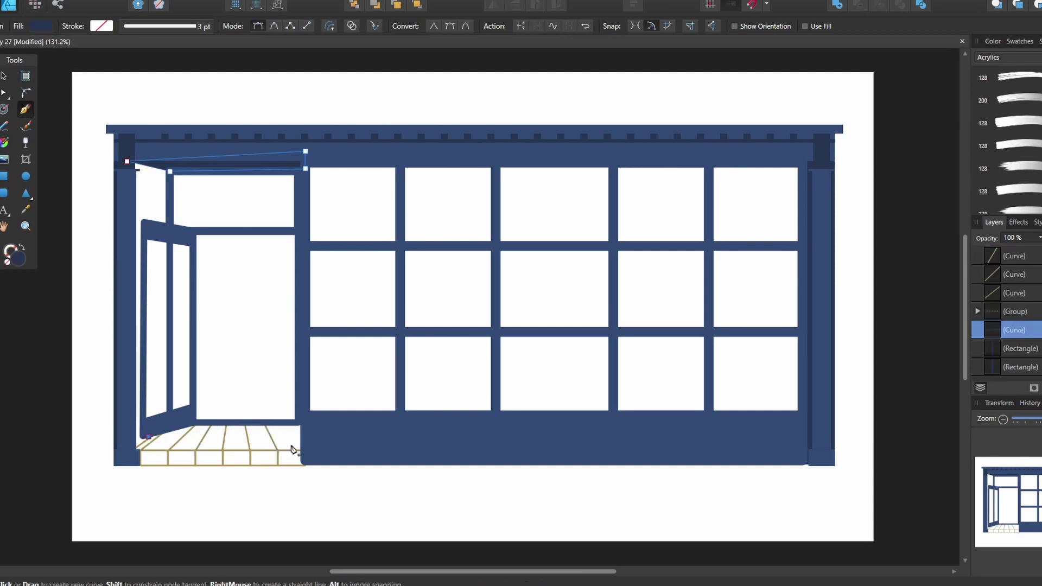
{"action": "left_click", "coordinate": [152, 435]}
{"action": "left_click", "coordinate": [307, 435]}
{"action": "key", "text": "a"}
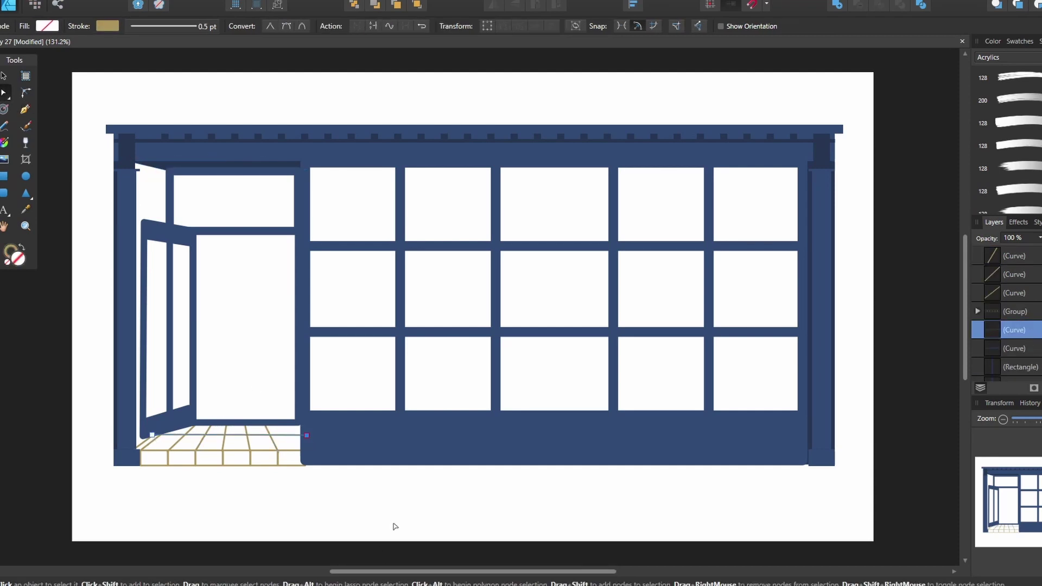
Draw a tall dark purple wall rectangle along the right edge beside the right pillar.
{"action": "scroll", "coordinate": [1010, 336], "scroll_direction": "down", "scroll_amount": 1}
{"action": "left_click", "coordinate": [1019, 368]}
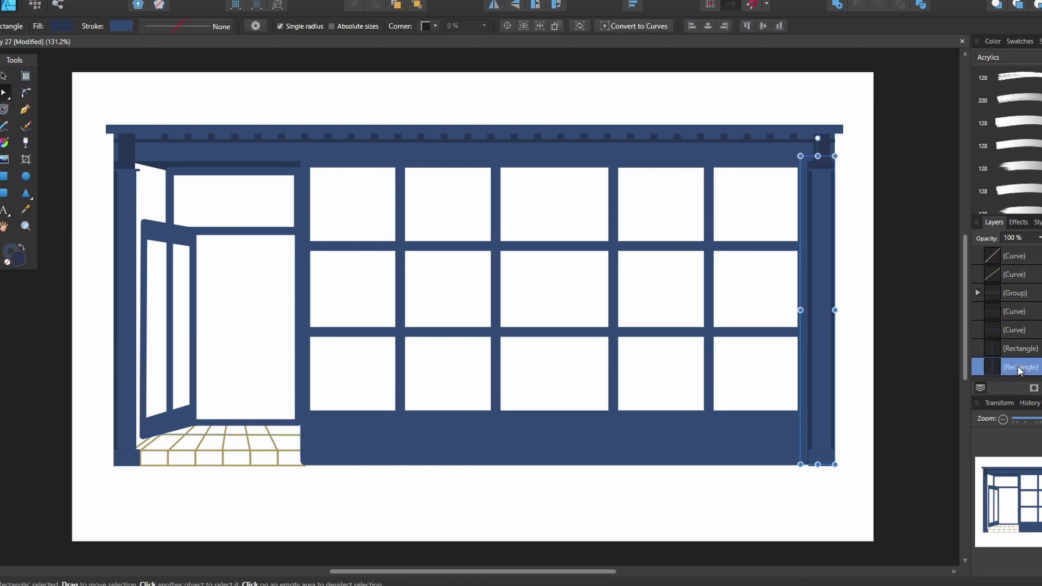
{"action": "left_click", "coordinate": [61, 26]}
{"action": "left_click", "coordinate": [93, 126]}
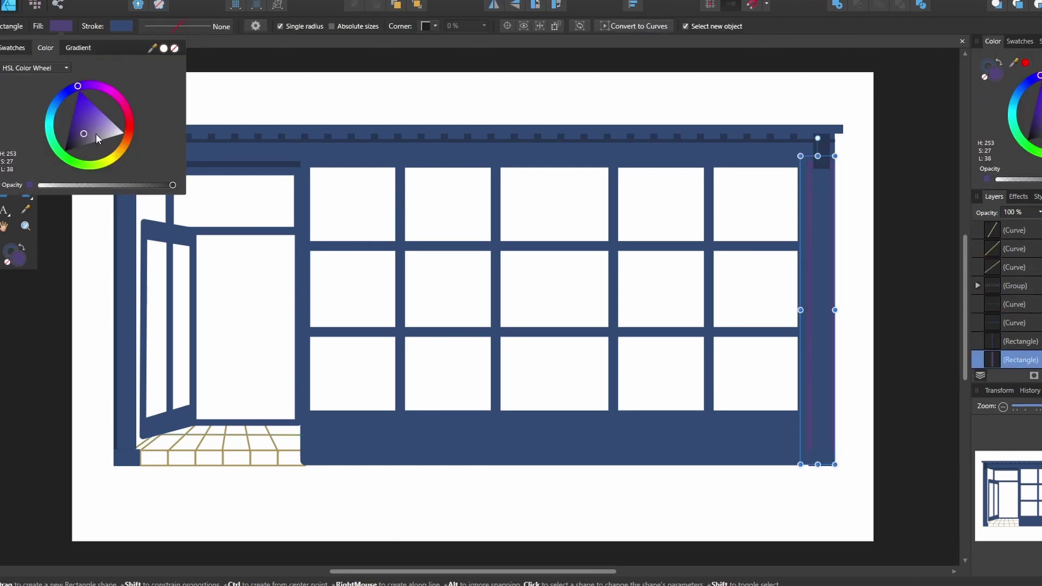
{"action": "key", "text": "m"}
{"action": "left_click_drag", "start_coordinate": [896, 56], "coordinate": [916, 471]}
{"action": "key", "text": "ctrl+z"}
{"action": "left_click_drag", "start_coordinate": [892, 61], "coordinate": [827, 466]}
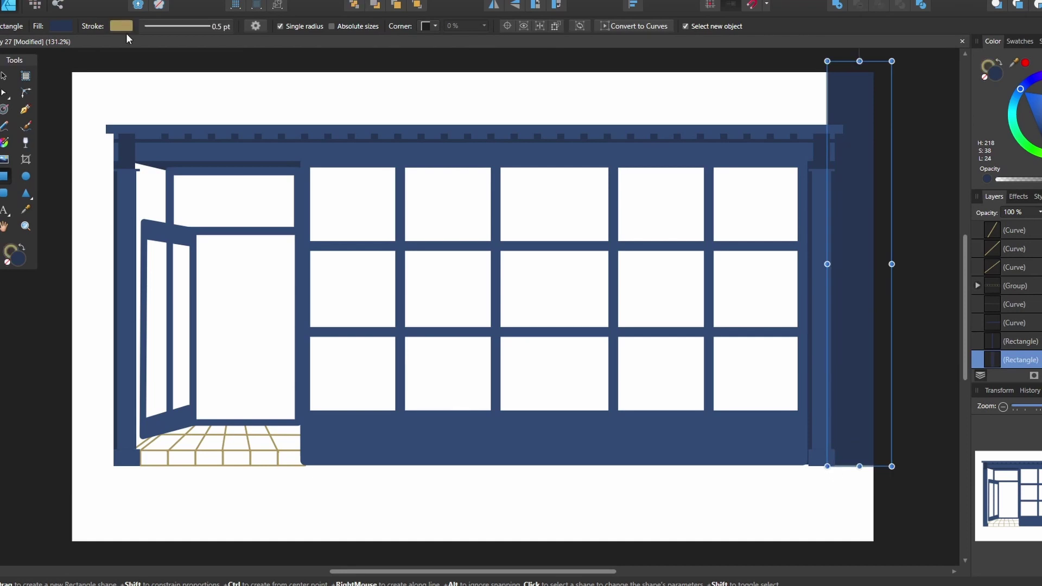
Darken the fill slightly and draw a matching wall rectangle at the left edge, setting its stroke colour.
{"action": "left_click", "coordinate": [61, 26]}
{"action": "left_click", "coordinate": [80, 128]}
{"action": "left_click_drag", "start_coordinate": [80, 129], "coordinate": [76, 140]}
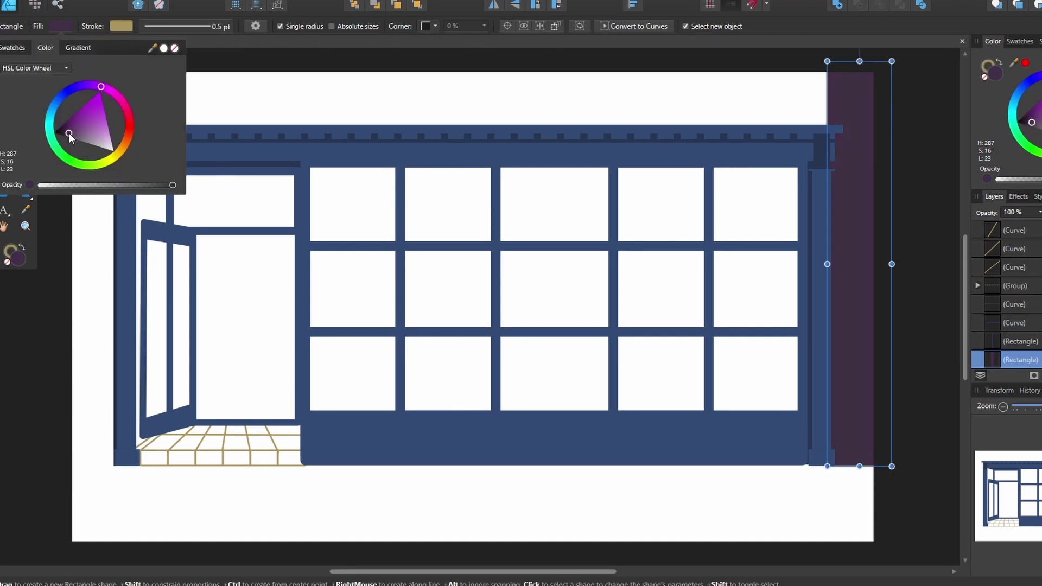
{"action": "left_click_drag", "start_coordinate": [61, 184], "coordinate": [117, 465]}
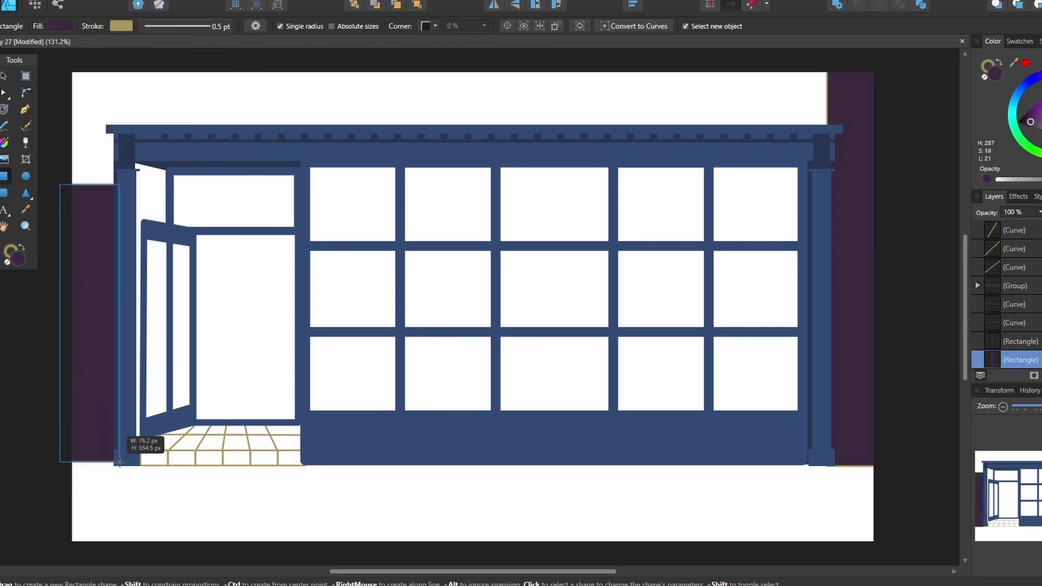
{"action": "left_click", "coordinate": [122, 26]}
{"action": "left_click", "coordinate": [121, 87]}
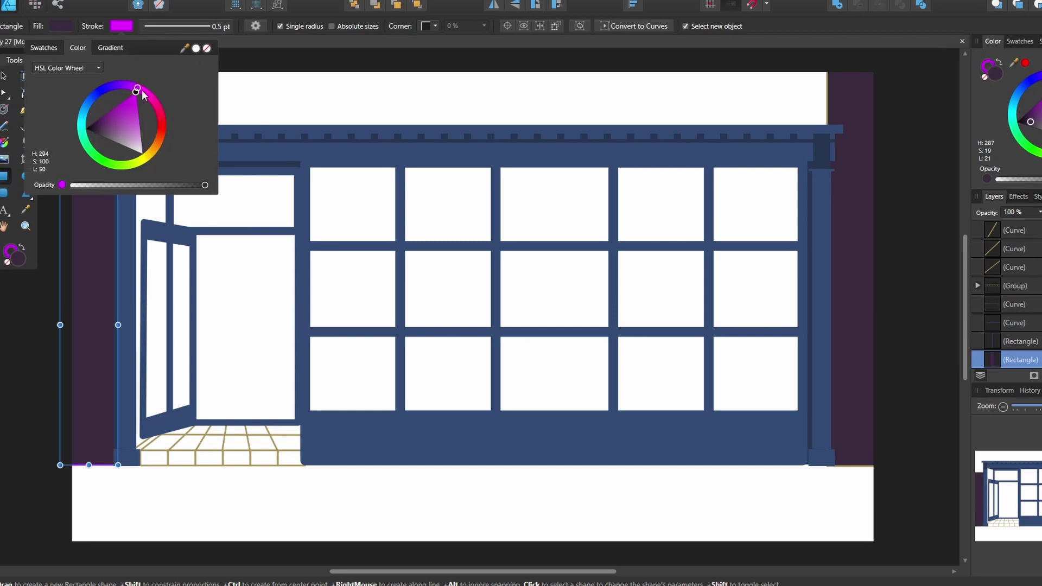
Make the left wall dark violet, extend it to the canvas top, and add a small dark rectangle beside the left pillar.
{"action": "left_click", "coordinate": [60, 26]}
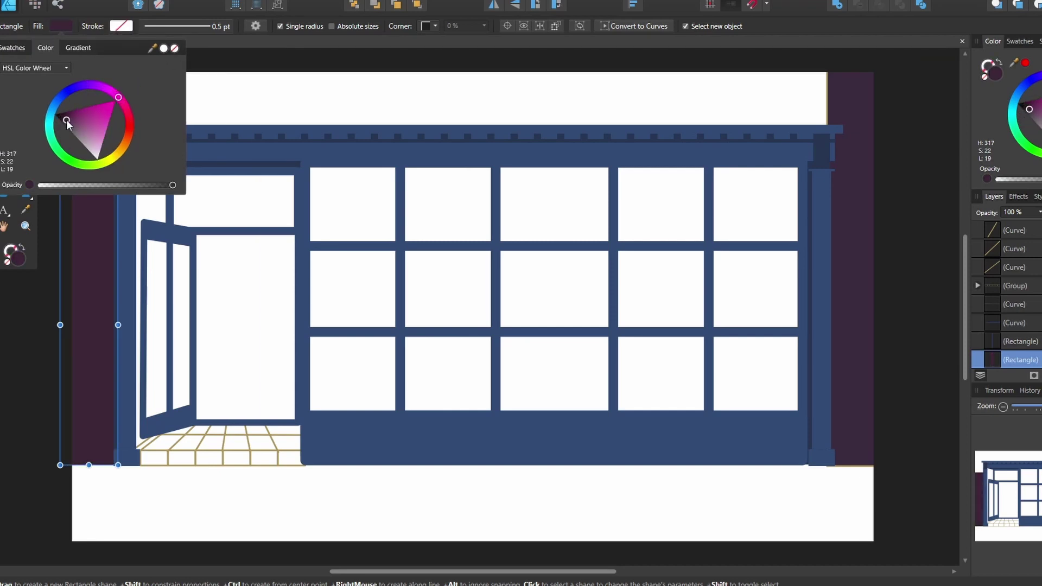
{"action": "left_click_drag", "start_coordinate": [50, 122], "coordinate": [81, 82]}
{"action": "key", "text": "Escape"}
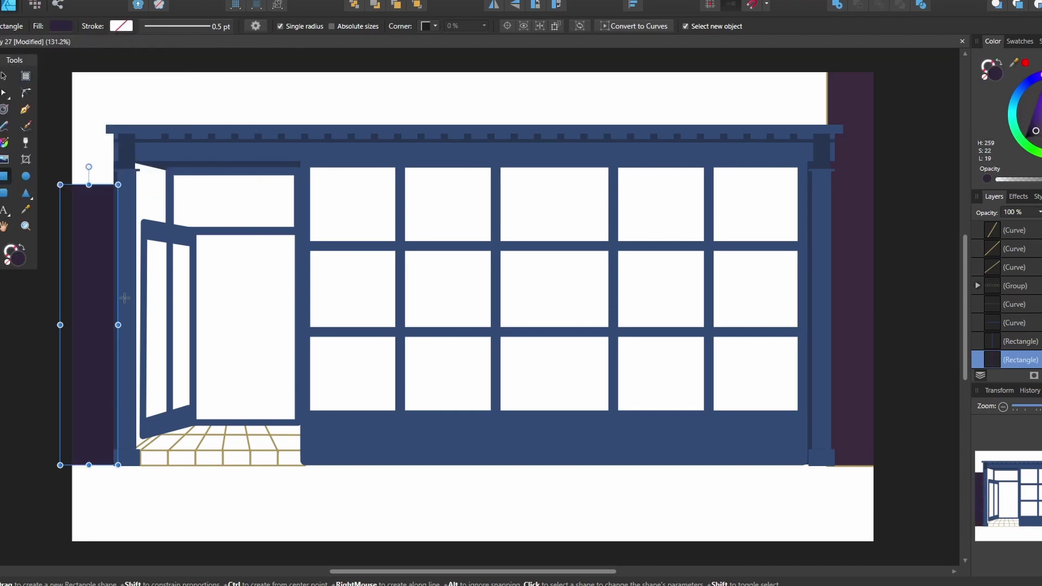
{"action": "left_click_drag", "start_coordinate": [89, 185], "coordinate": [88, 72]}
{"action": "left_click_drag", "start_coordinate": [60, 173], "coordinate": [118, 187]}
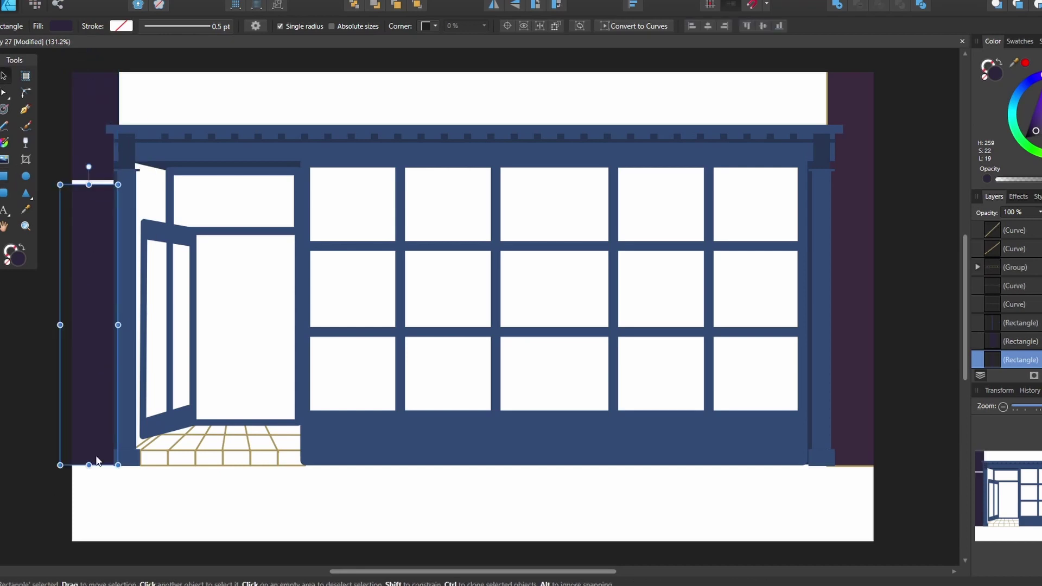
{"action": "left_click", "coordinate": [61, 26]}
{"action": "left_click", "coordinate": [73, 135]}
Draw a wide dark band across the top above the beam.
{"action": "key", "text": "Escape"}
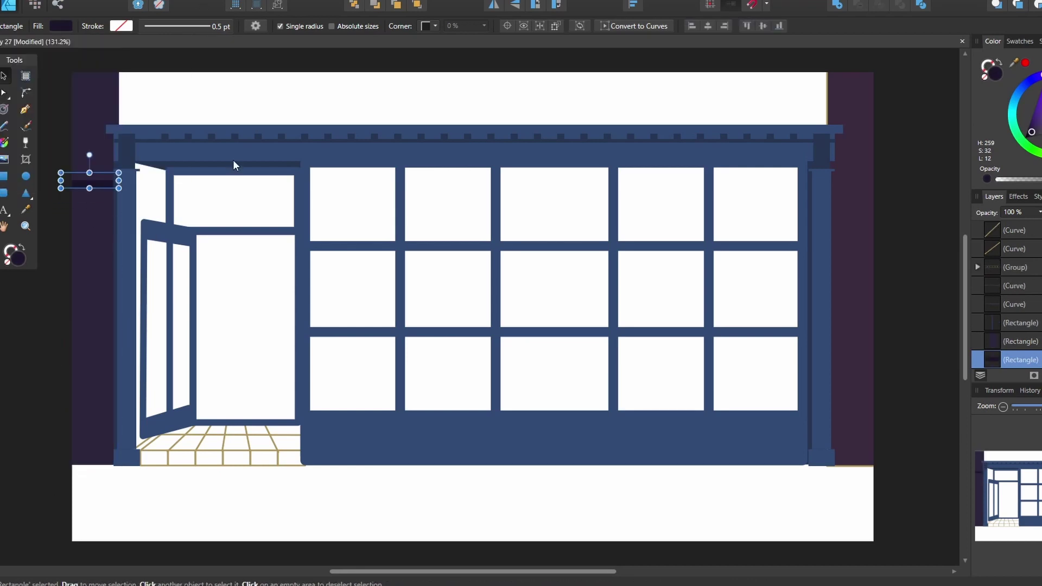
{"action": "key", "text": "m"}
{"action": "left_click", "coordinate": [233, 160]}
{"action": "left_click_drag", "start_coordinate": [118, 66], "coordinate": [829, 132]}
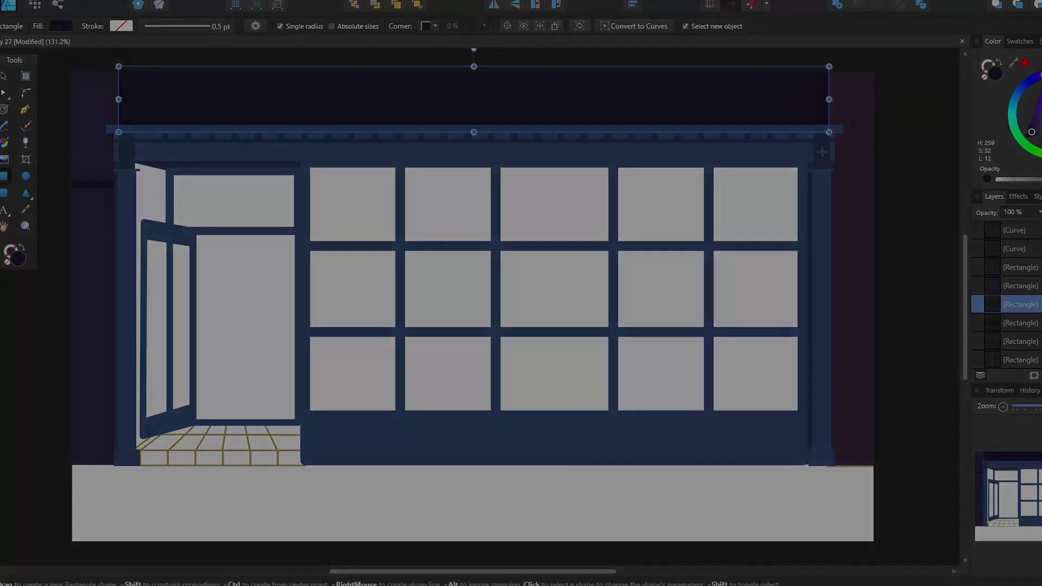
{"action": "left_click", "coordinate": [61, 26]}
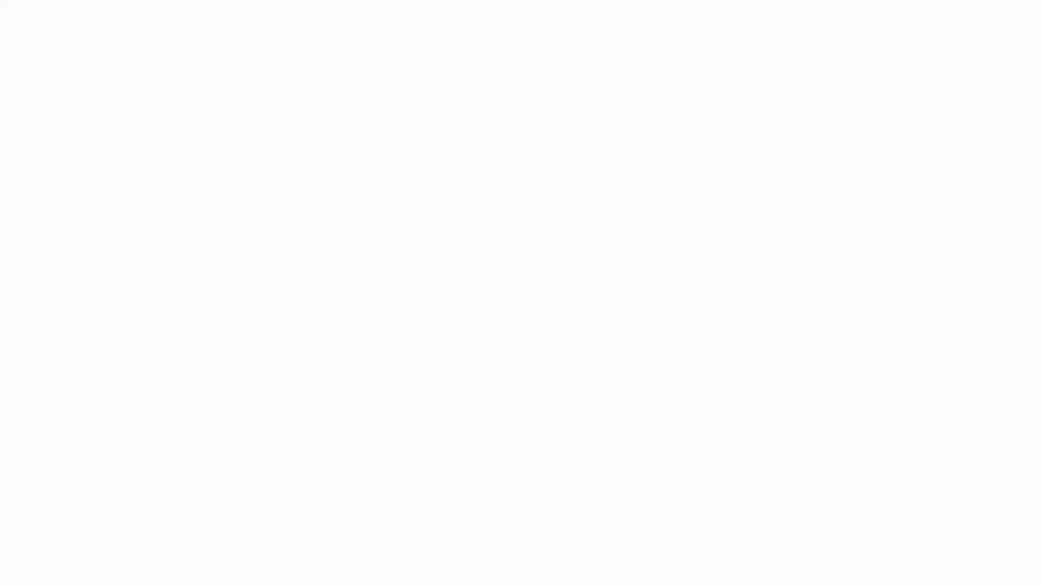